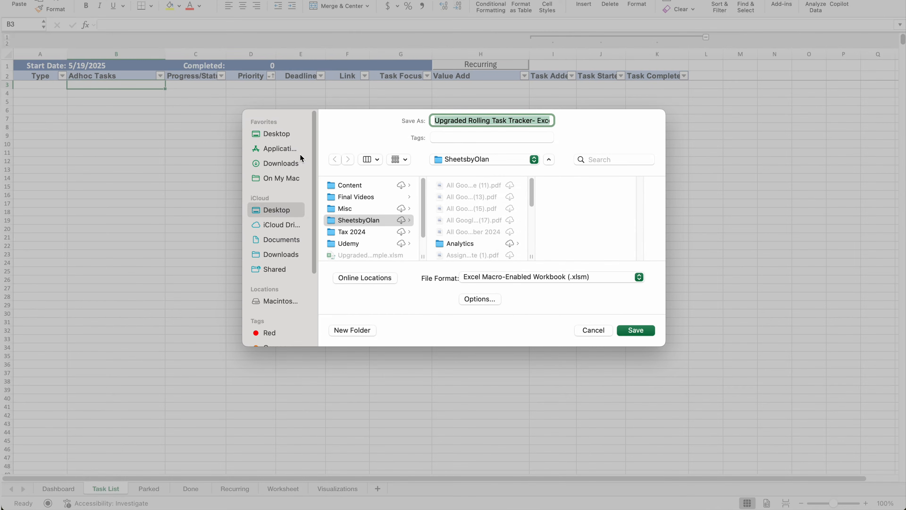
- Save the macro-enabled workbook to the Desktop as Excel Walk through
click(285, 132)
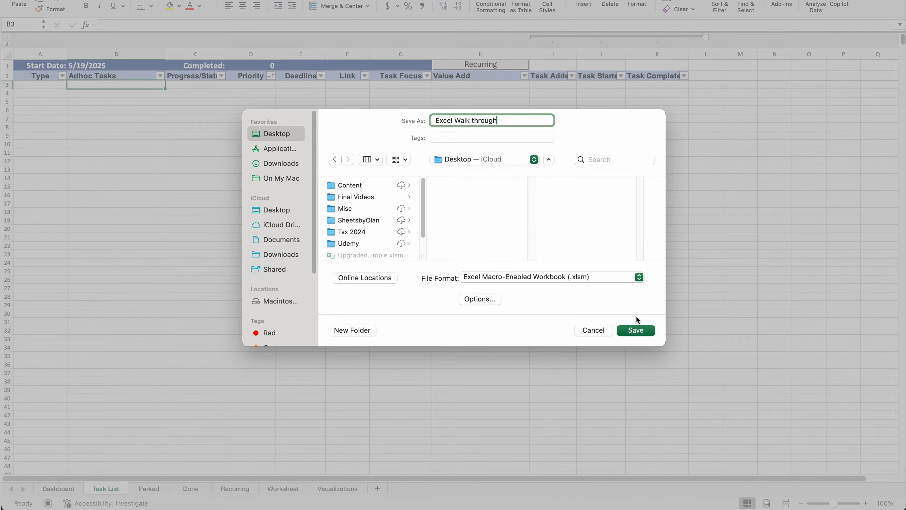
click(635, 330)
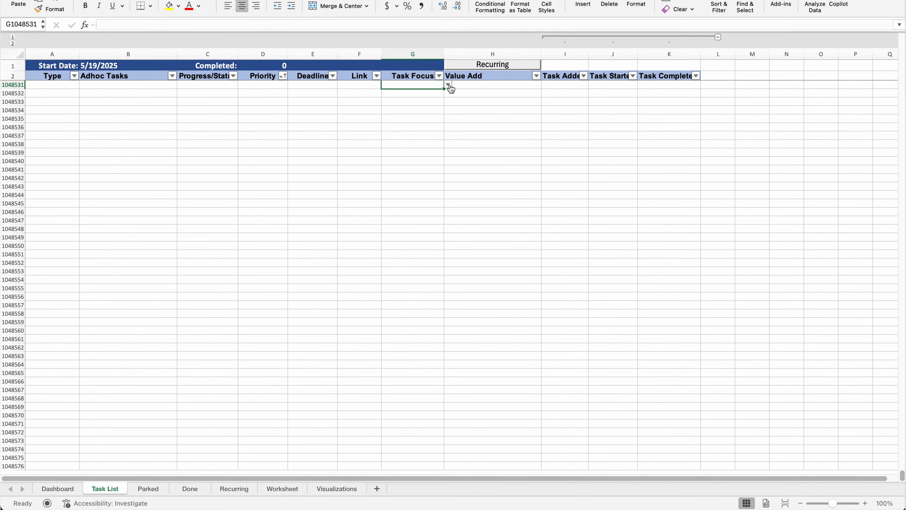
- Replace the Test entry in the Recurring sheet's Task Type list with Time Tracking
click(449, 86)
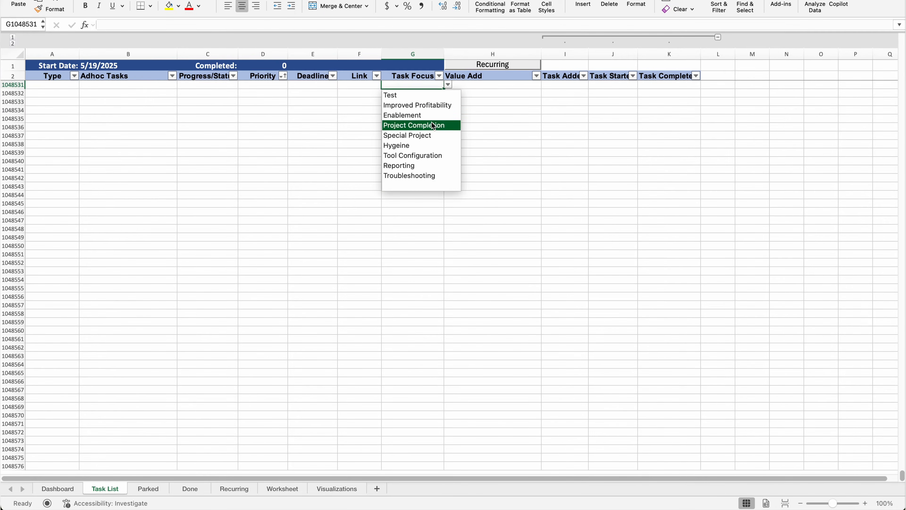
click(349, 128)
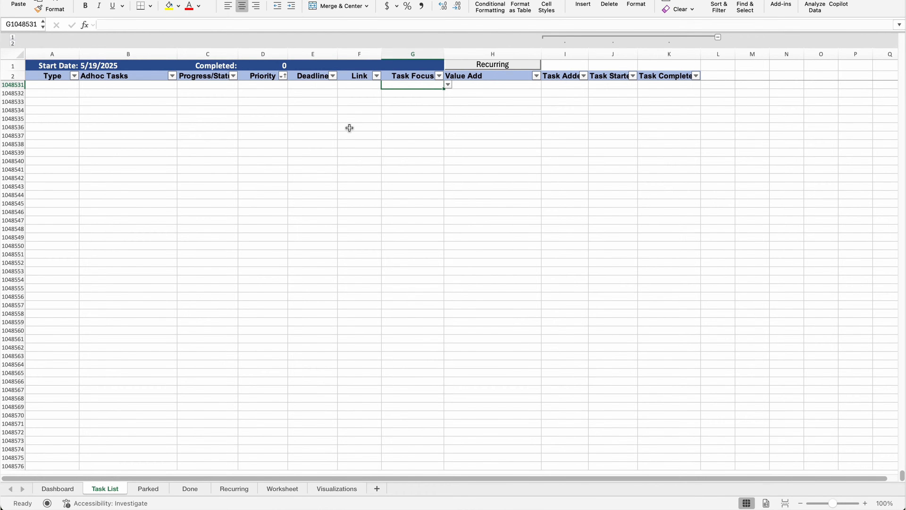
click(235, 489)
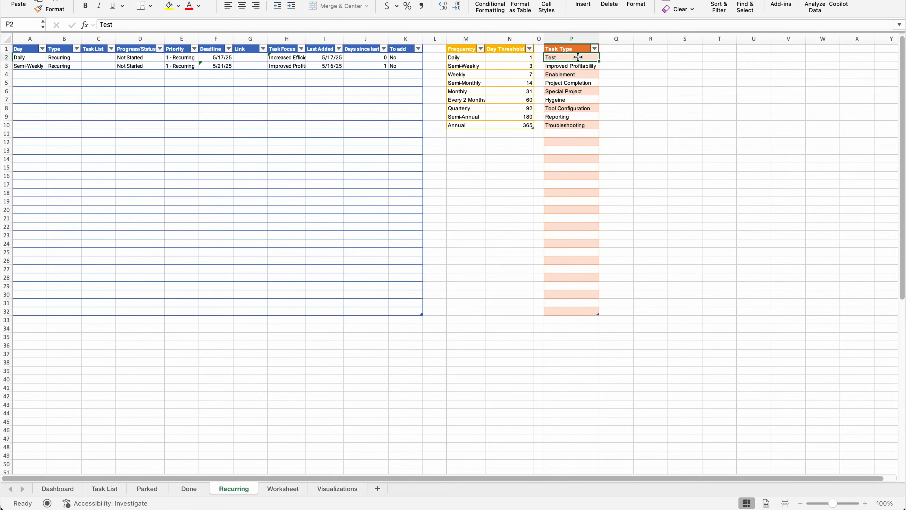
text(Time Track)
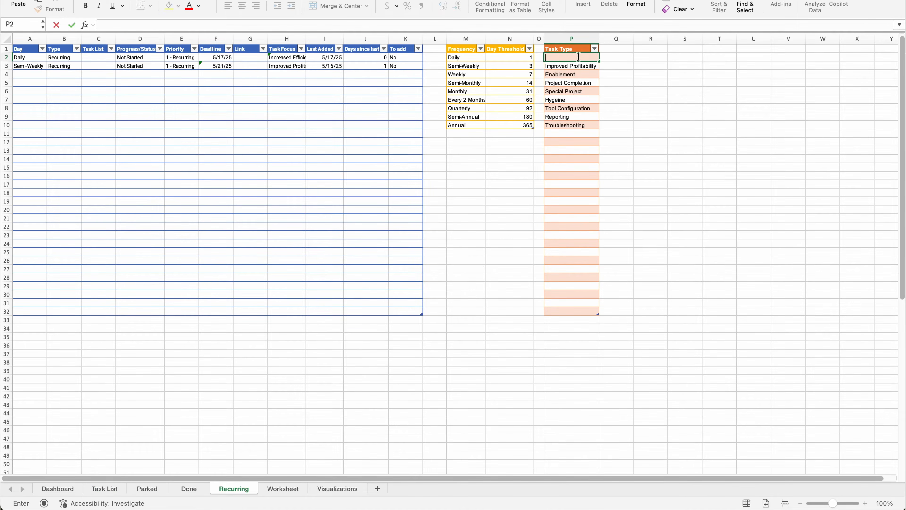
text(ing)
key(Return)
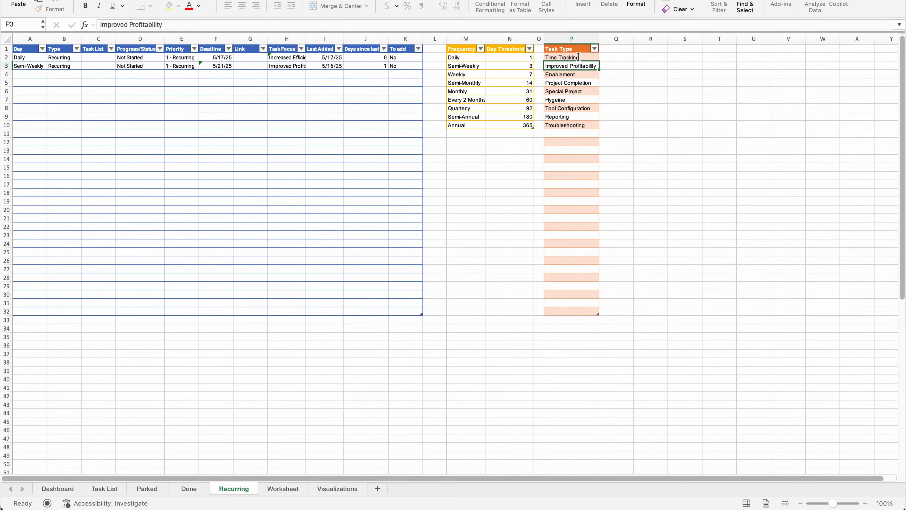
- Check the Task Focus options on the Task List sheet and the extent of the Recurring sheet's Task Type list
click(104, 489)
click(447, 84)
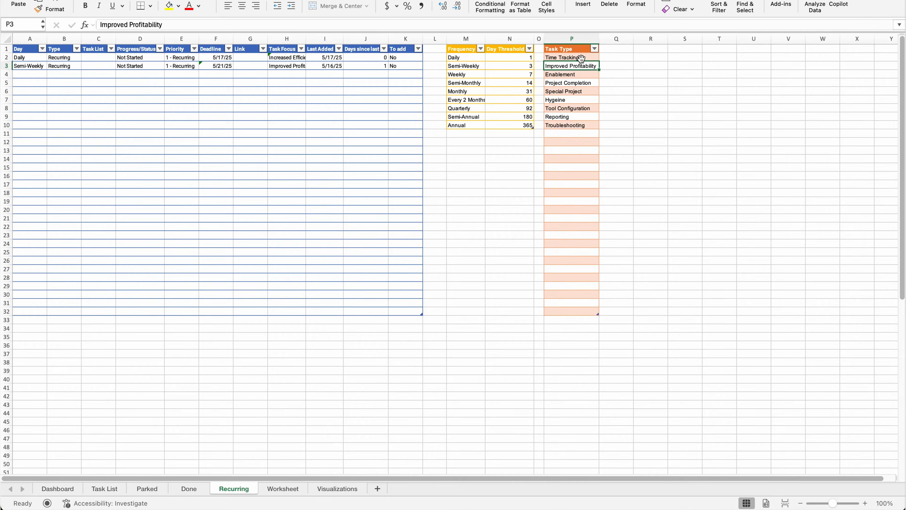
drag(581, 57, 586, 314)
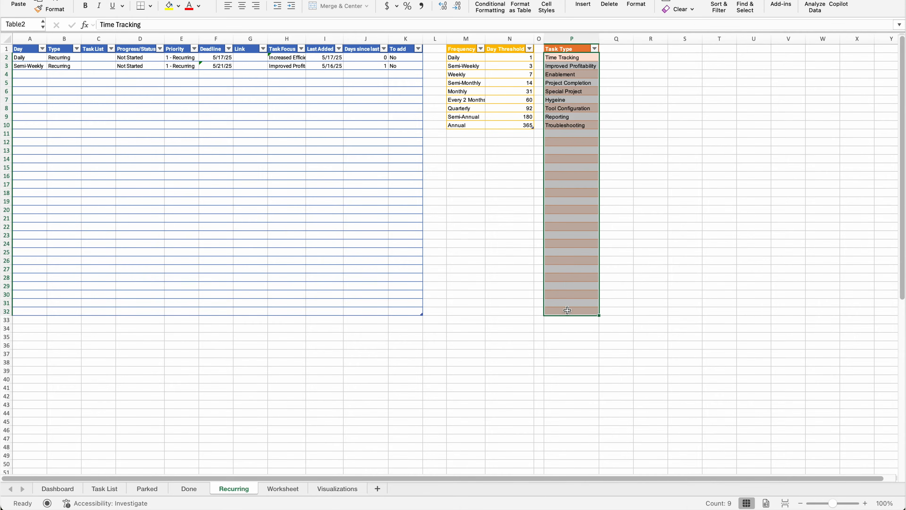
click(585, 313)
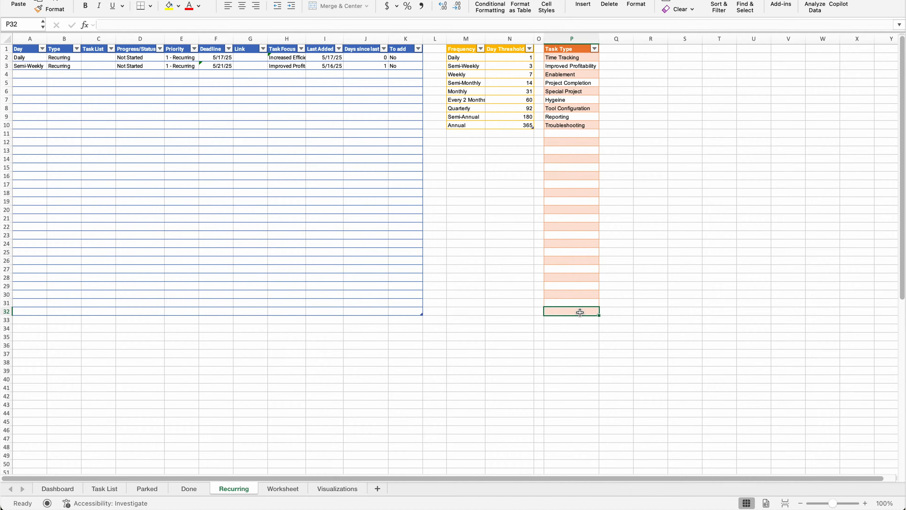
- Enter the tasks Recurring 1, Recurring 2 and Recurring 3 in cells C2 to C4 of the Recurring sheet
click(364, 58)
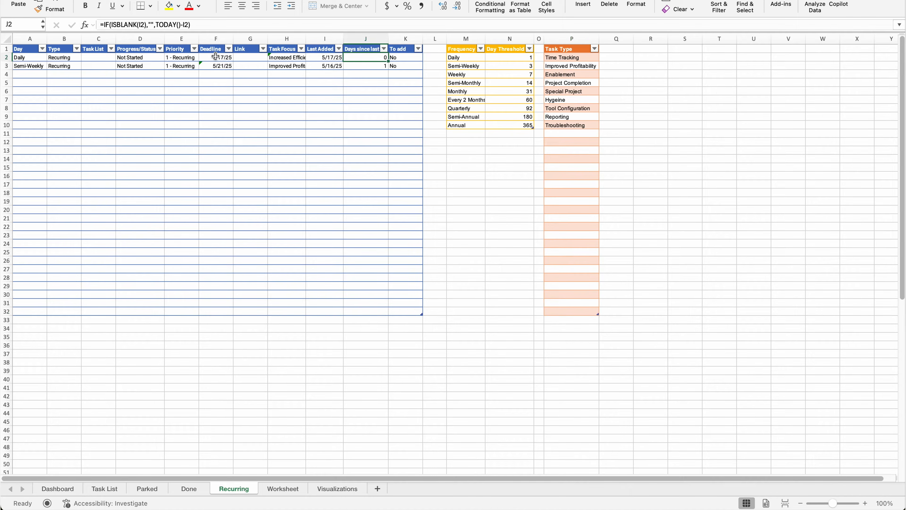
click(98, 58)
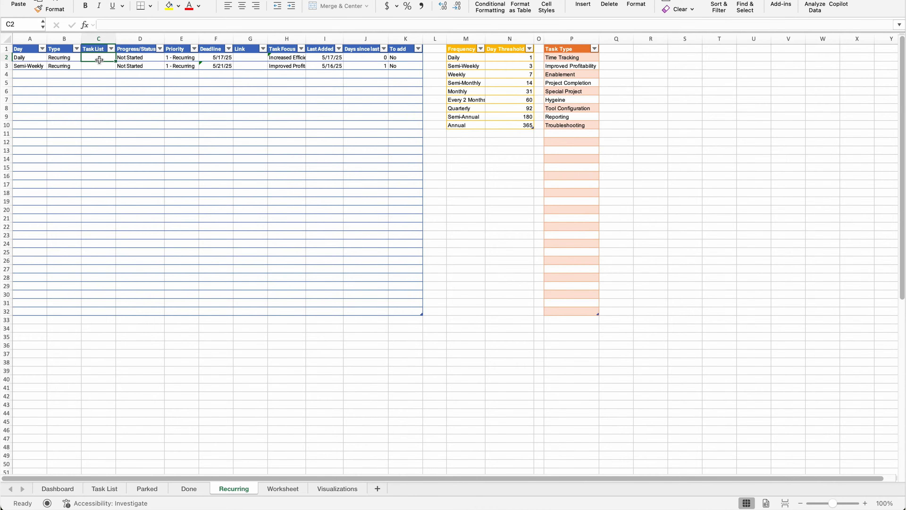
text(Recurring 1)
key(Return)
text(Re)
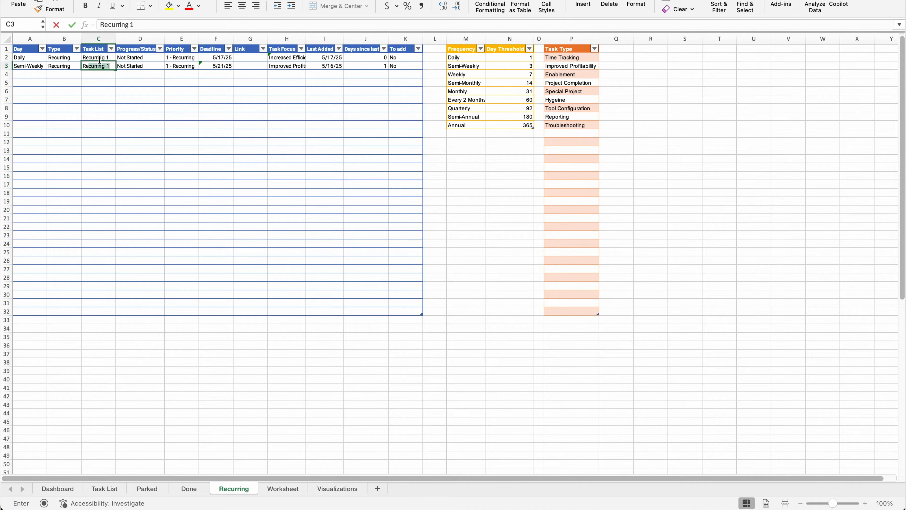
text(curring 2)
key(Return)
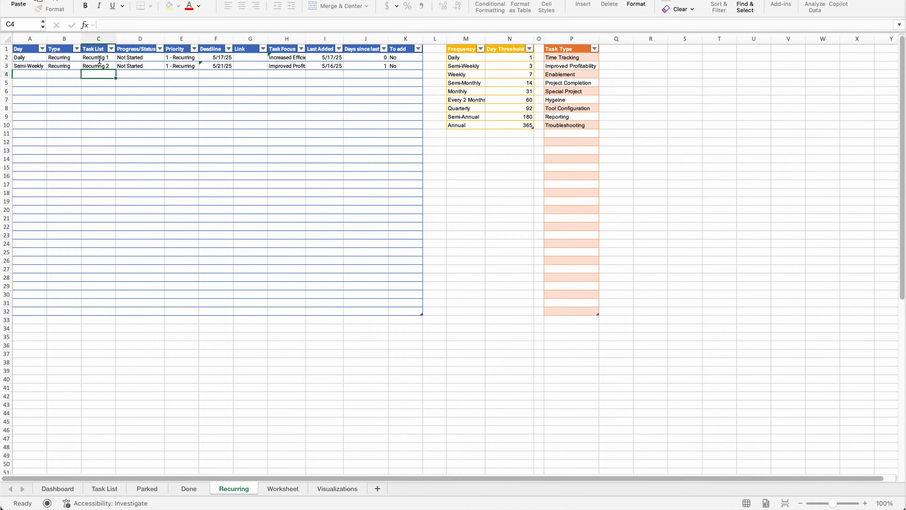
text(Recurring 3)
key(Return)
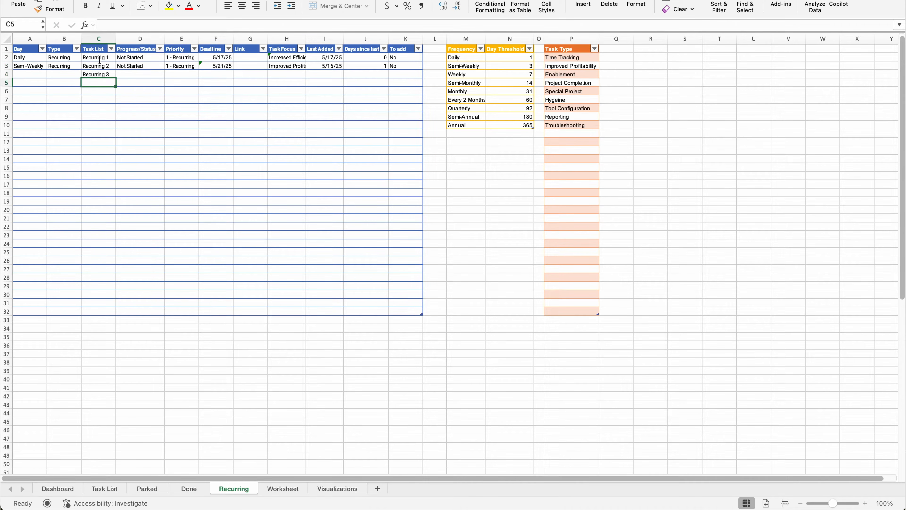
- Review the available frequency options for the Recurring 3 task without choosing one
click(35, 75)
click(51, 74)
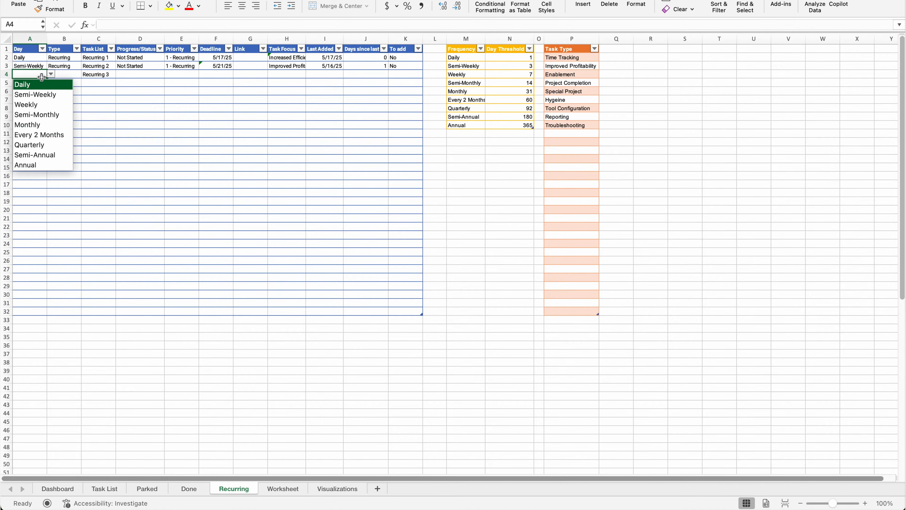
click(72, 67)
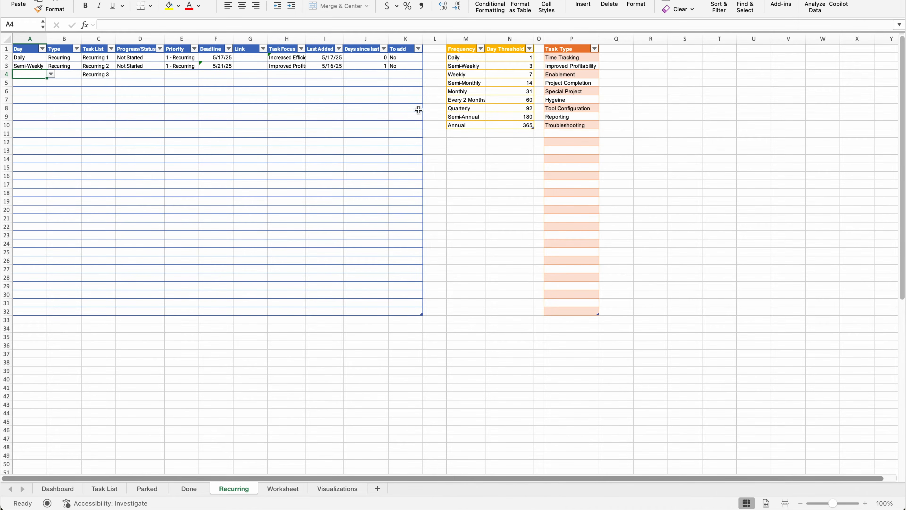
- Rename the Semi-Monthly entry in the Frequency table to Bi-Monthly
click(470, 50)
click(483, 68)
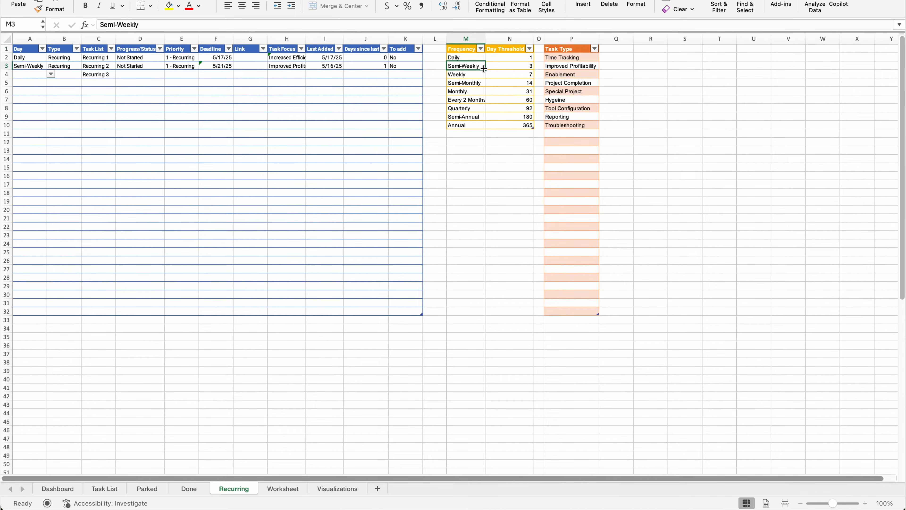
click(466, 84)
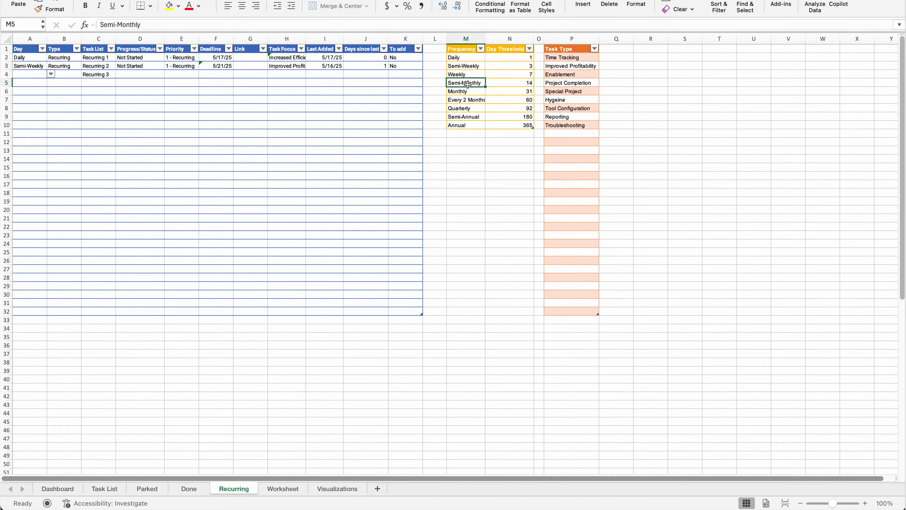
double_click(108, 24)
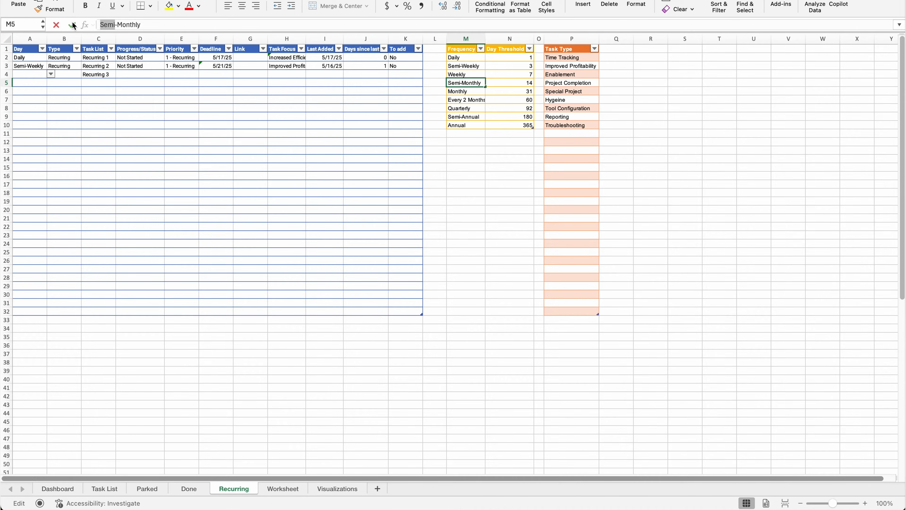
text(Bi)
click(73, 24)
- Choose Bi-Monthly as the Day value in cell A5
click(29, 82)
click(51, 83)
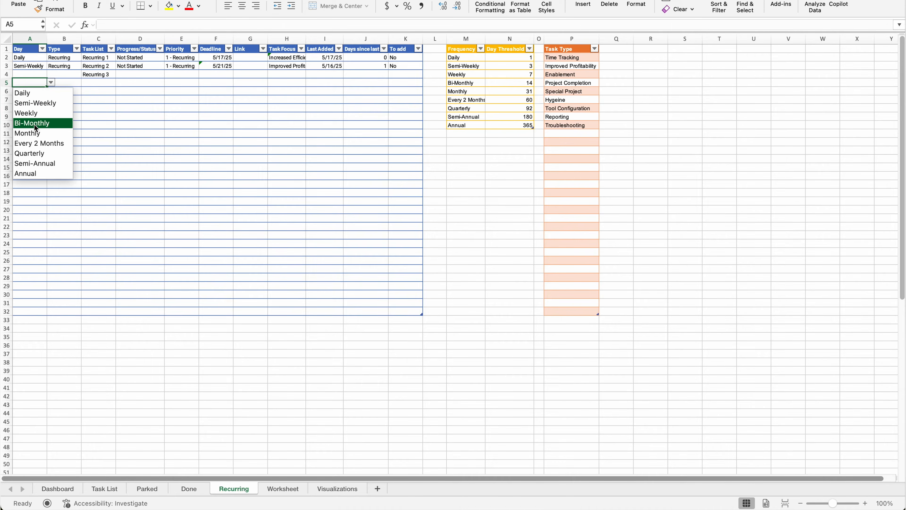
click(43, 125)
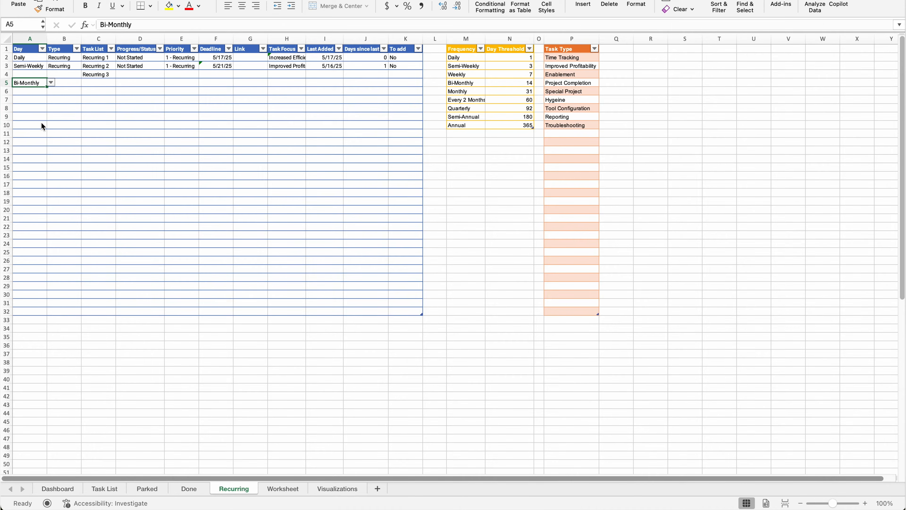
- Examine the day thresholds for the Weekly, Bi-Monthly and Daily frequencies
click(523, 75)
click(523, 84)
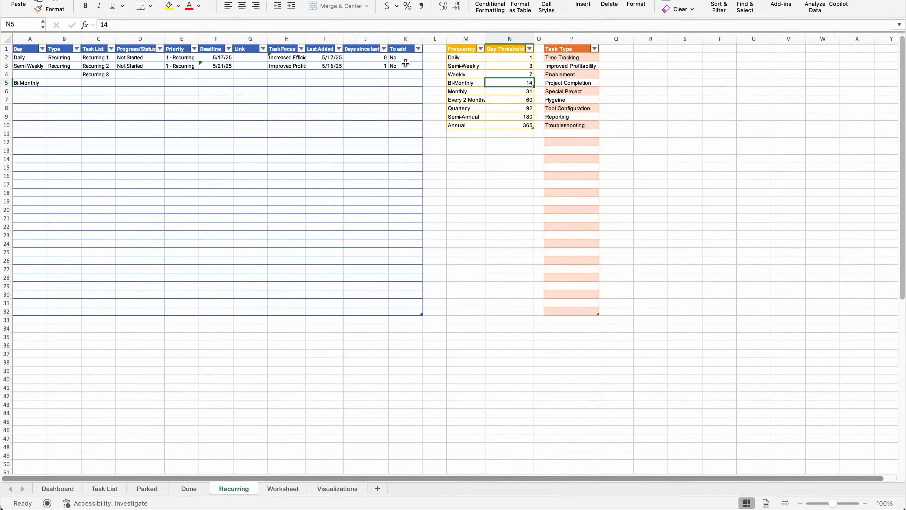
click(480, 58)
click(518, 59)
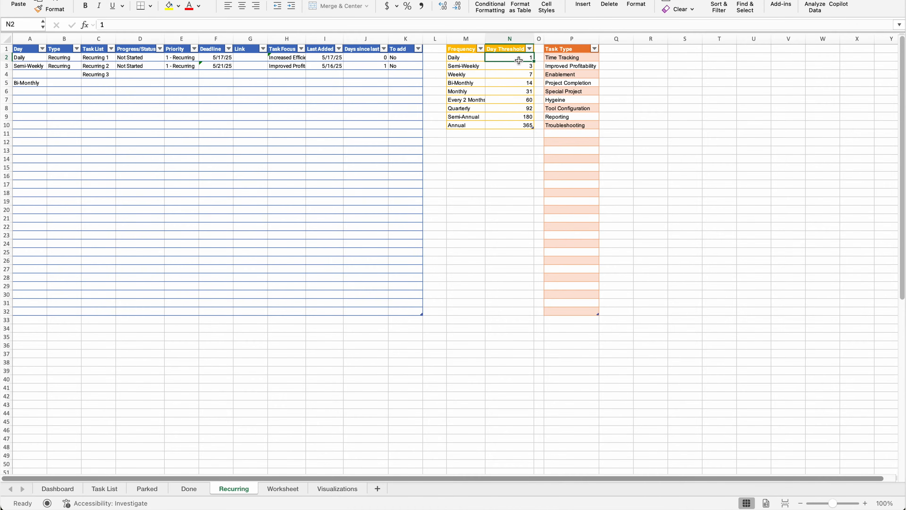
click(473, 57)
- Set the Last Added date of Recurring 1 to 5/16/2025 and inspect its To add formula
click(325, 57)
click(114, 24)
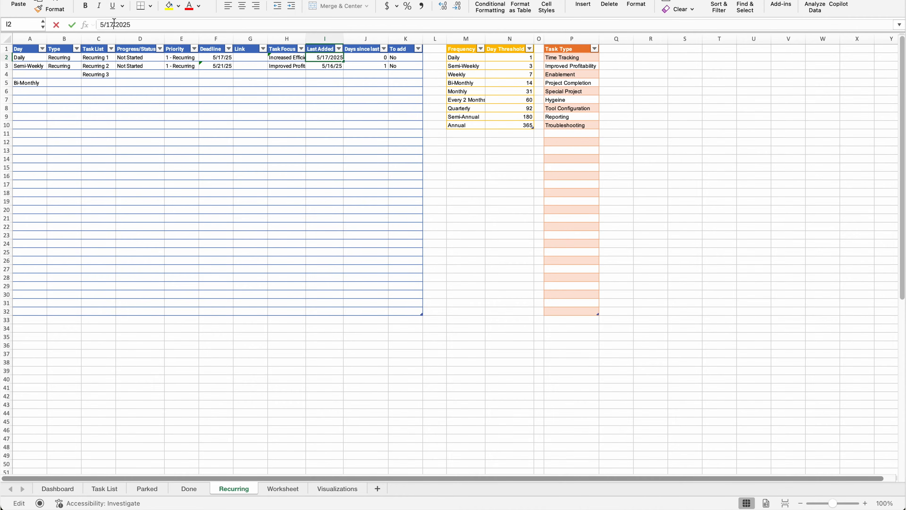
key(BackSpace)
text(6)
key(Return)
click(401, 58)
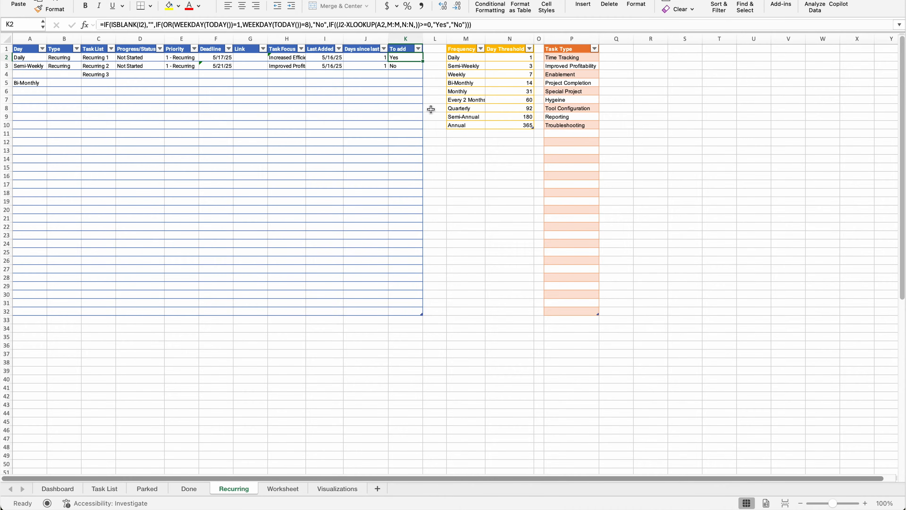
- View the Task List sheet, and examine the Day entries and the Monthly threshold on the Recurring sheet
click(112, 489)
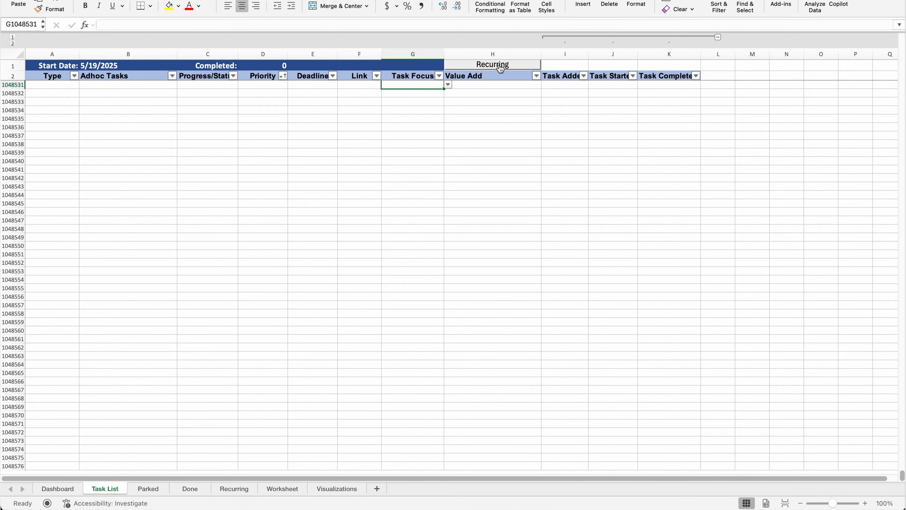
click(237, 487)
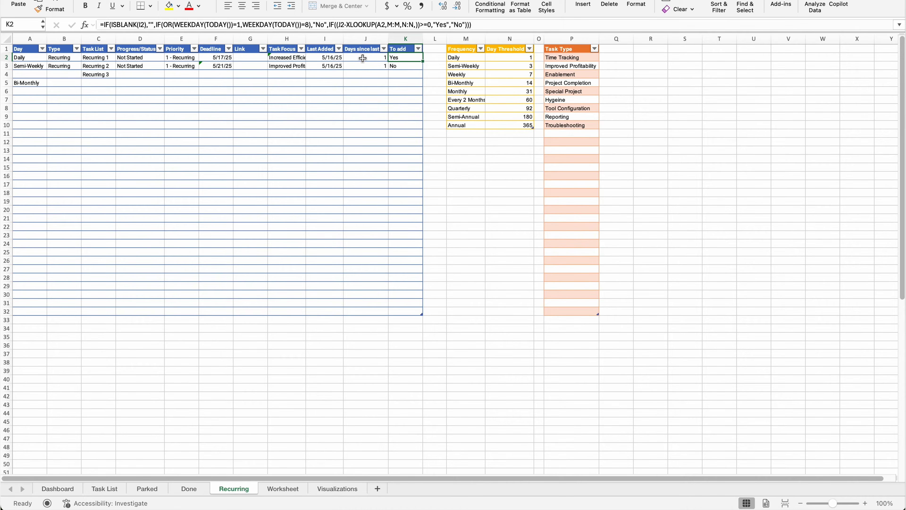
click(25, 74)
click(27, 84)
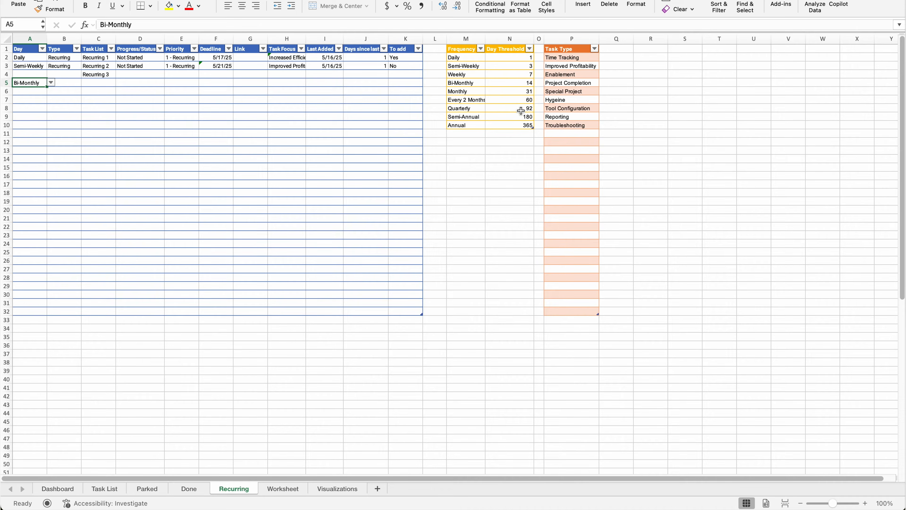
click(526, 92)
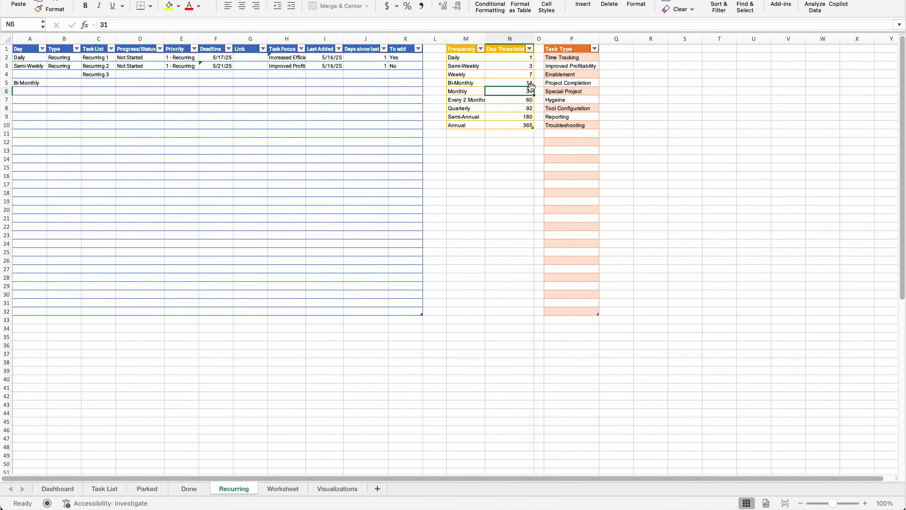
- Try a Quarterly day threshold of 90 and undo the change
click(529, 108)
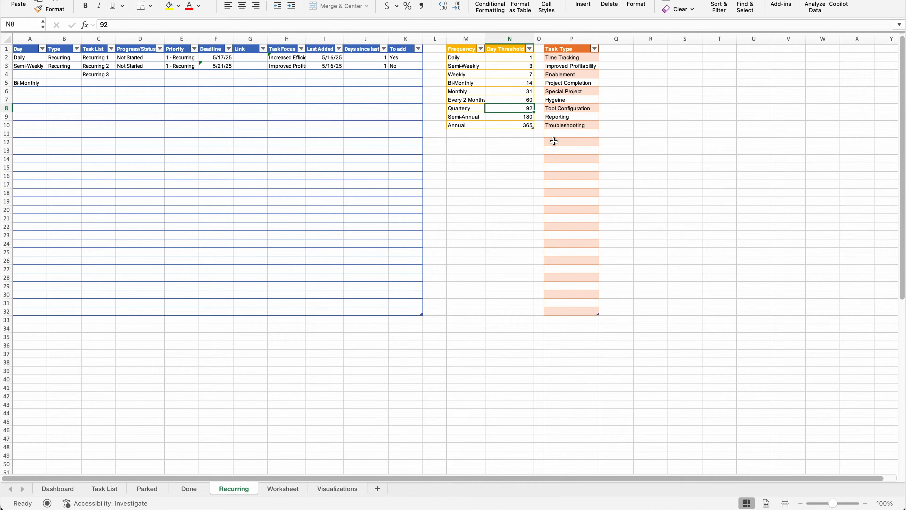
text(90)
key(Return)
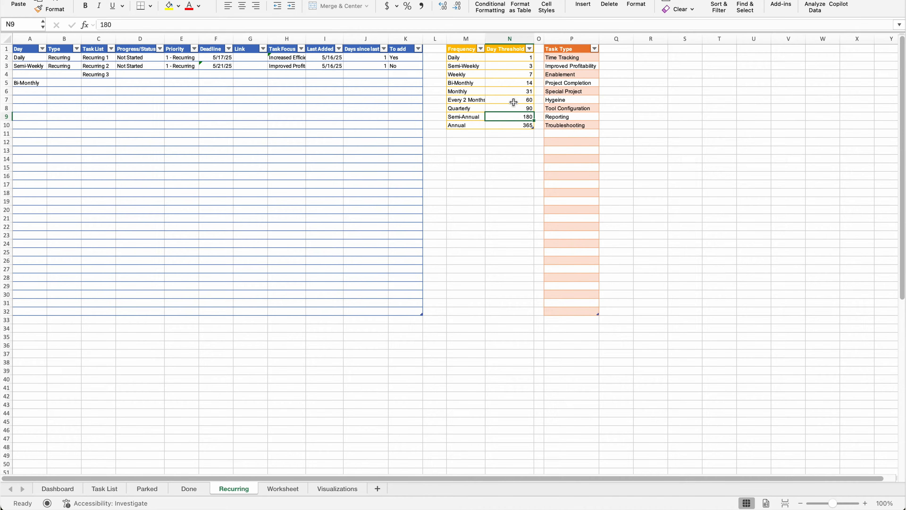
key(super+z)
- Set the Day of Recurring 3 to Weekly and its Type to Recurring
click(29, 74)
click(51, 74)
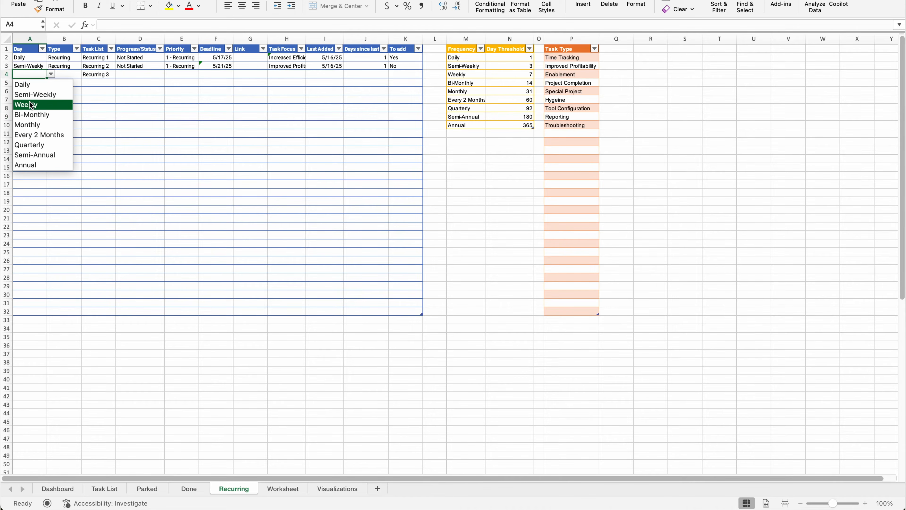
click(29, 105)
click(74, 74)
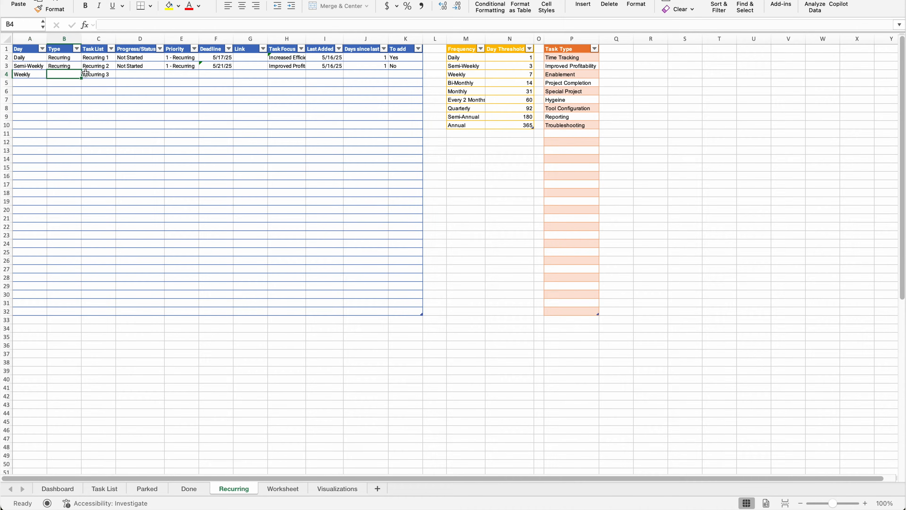
text(Recurring)
- Set the Progress/Status of Recurring 3 to Not Started and its Priority to 1 - Recurring
click(134, 76)
text(Not )
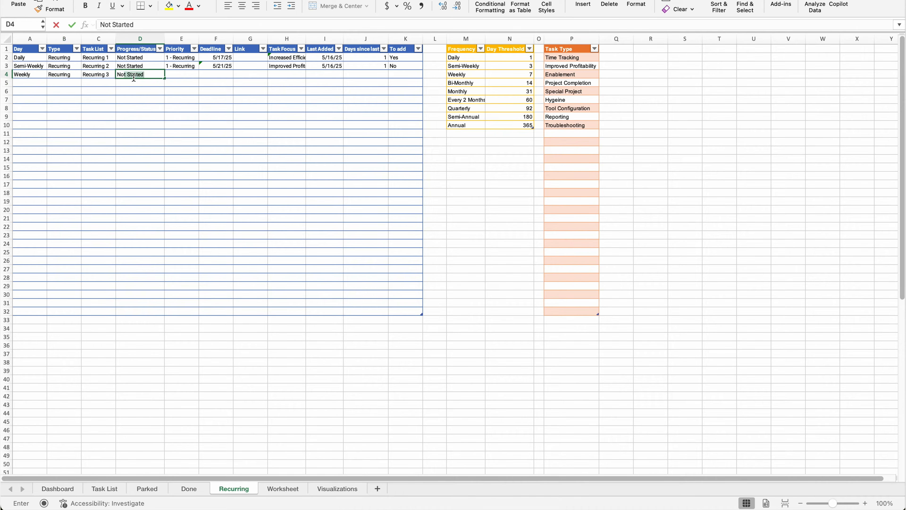
text(Star)
text(ted)
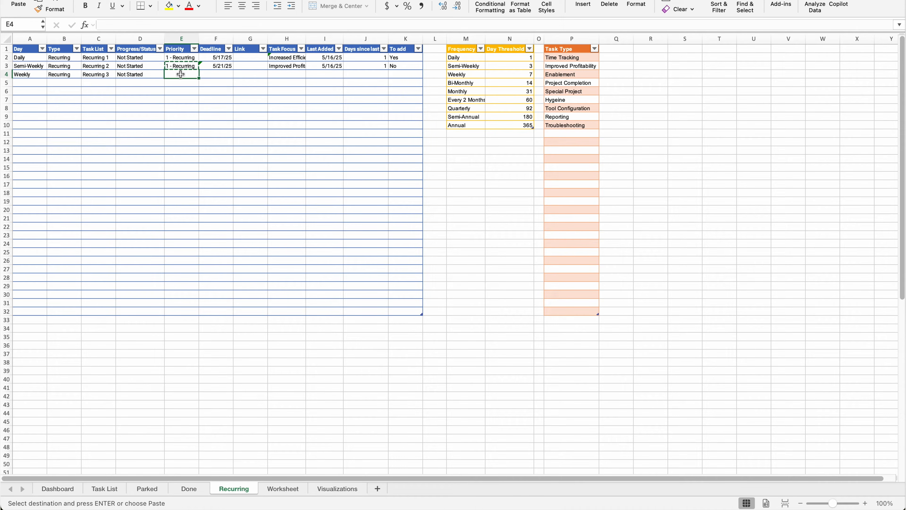
text(1 - Recurring)
- Enter the formula =TODAY()+3 as the Deadline of Recurring 3
click(213, 73)
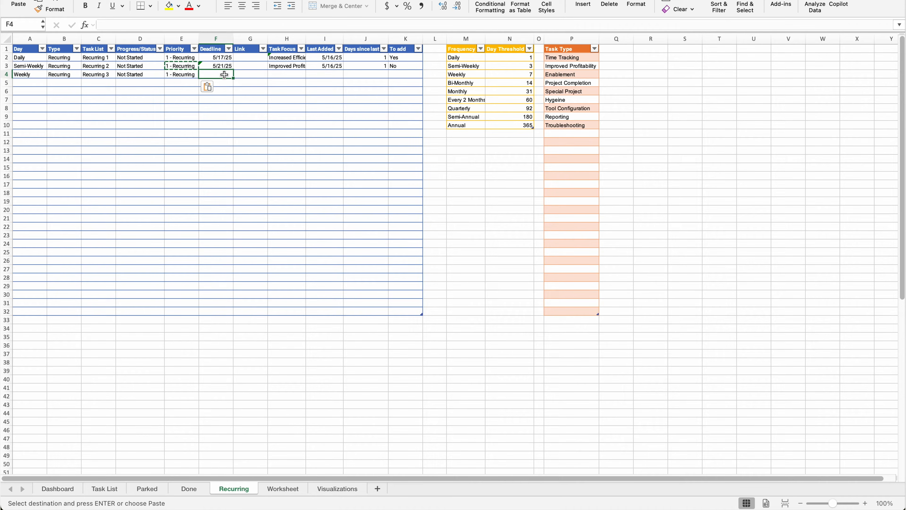
text(=)
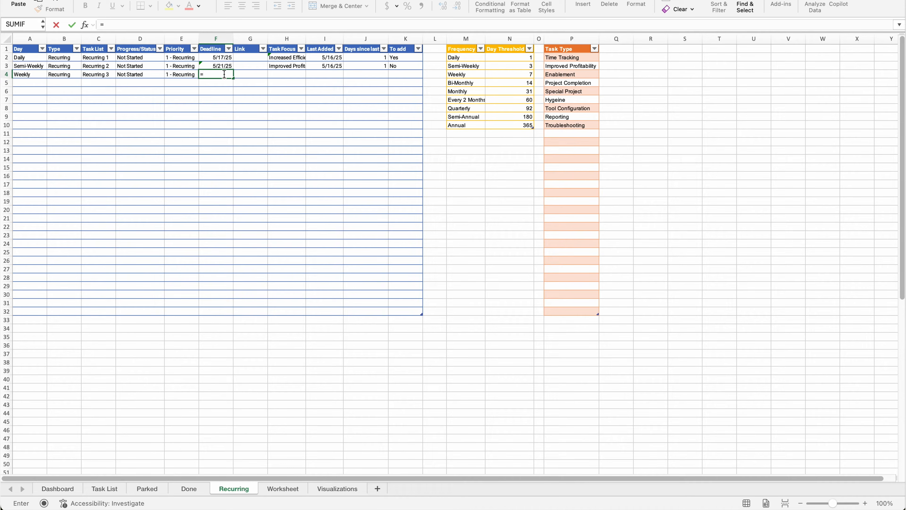
text(TODAY())
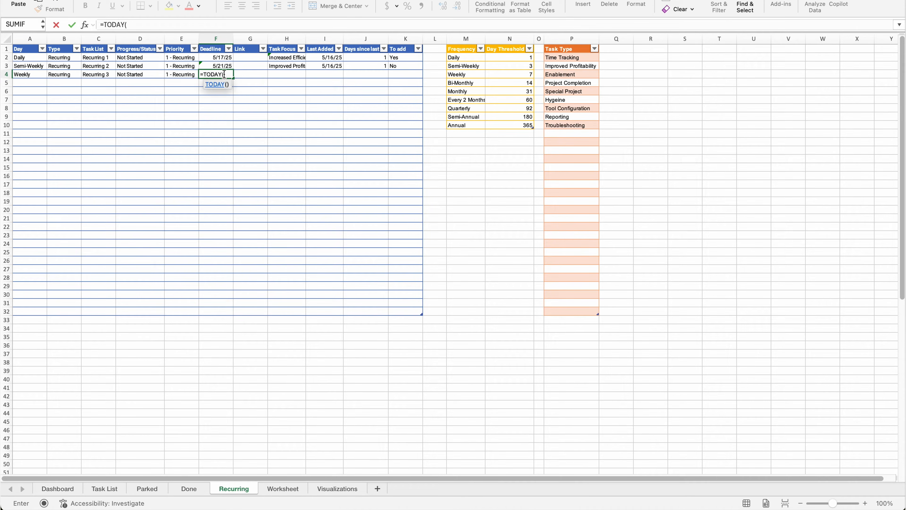
key(Return)
click(225, 76)
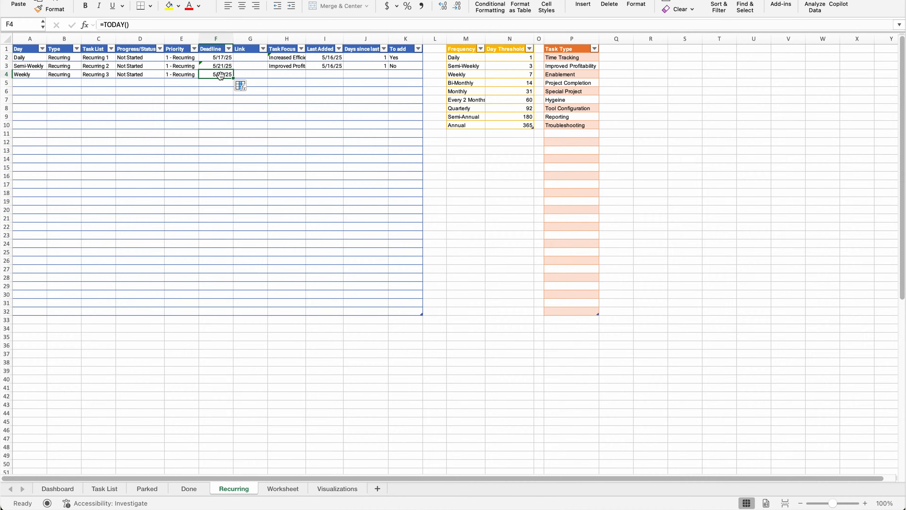
click(193, 23)
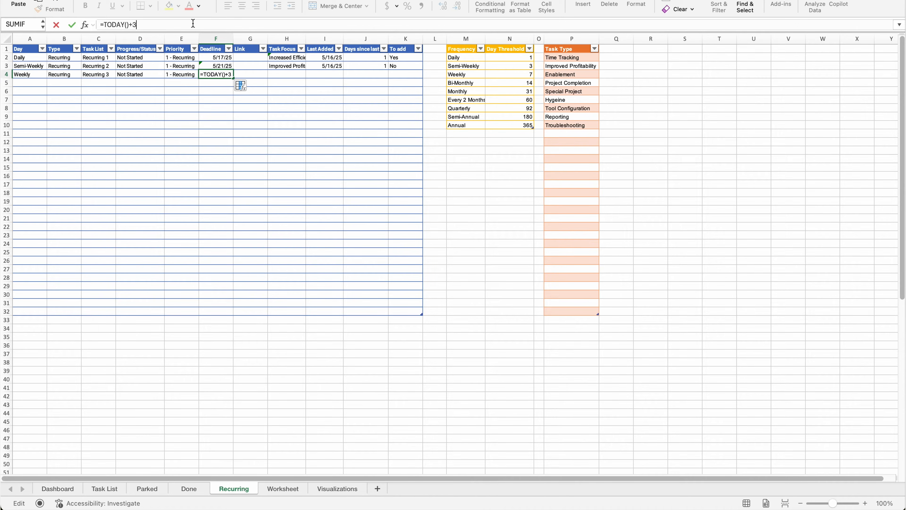
key(Return)
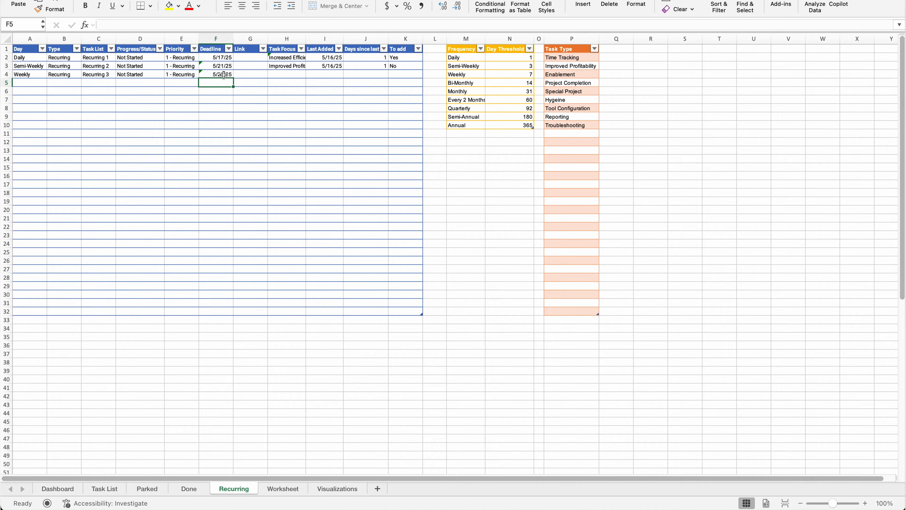
- Set the Task Focus of Recurring 3 to Enablement
click(227, 74)
click(299, 74)
click(309, 74)
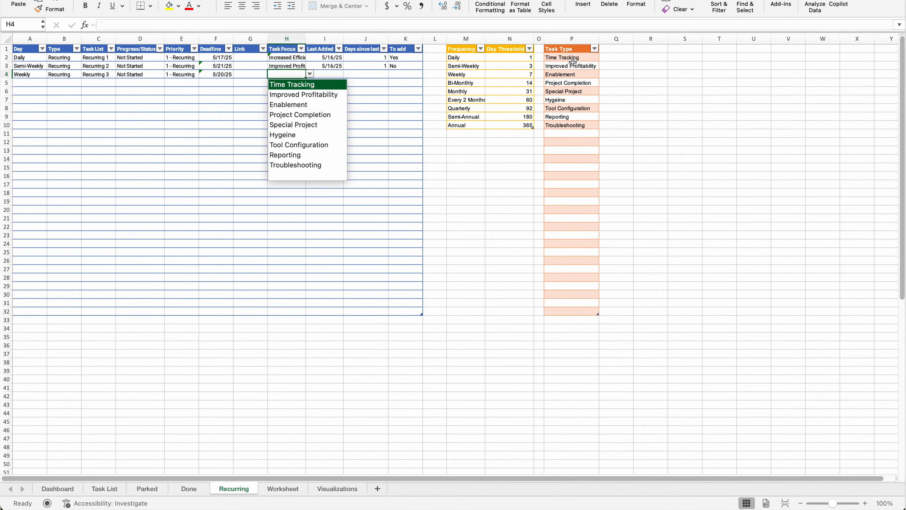
click(305, 107)
- Set the Last Added date of Recurring 3 to 5/17/2025 and inspect its Days since last and To add cells
click(330, 75)
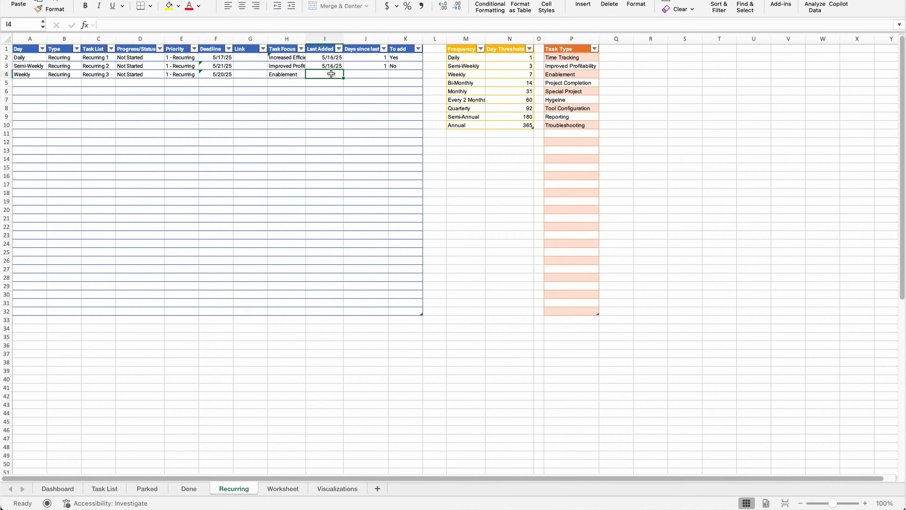
text(5/16)
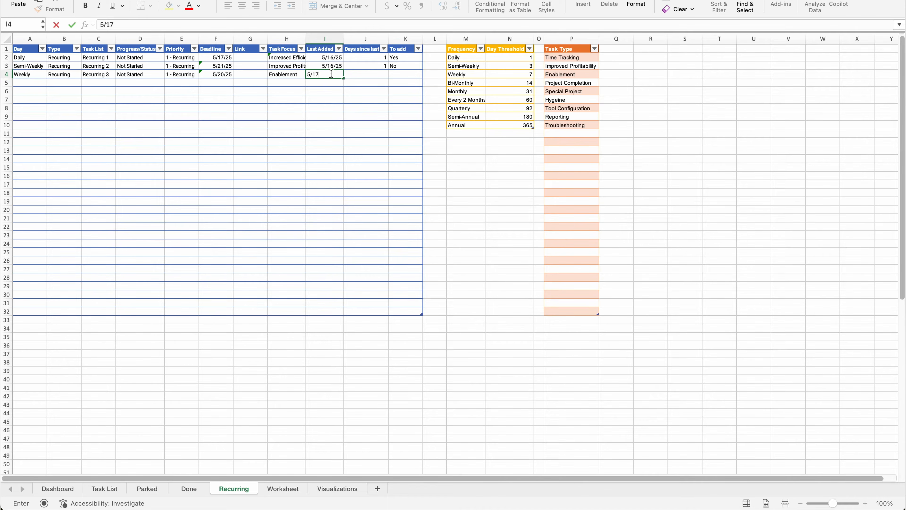
text(/2025)
key(Return)
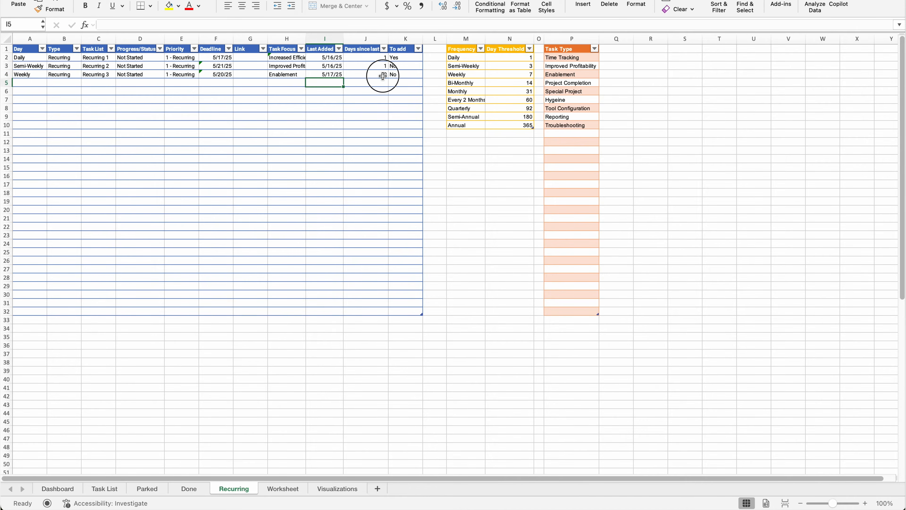
click(382, 76)
click(403, 74)
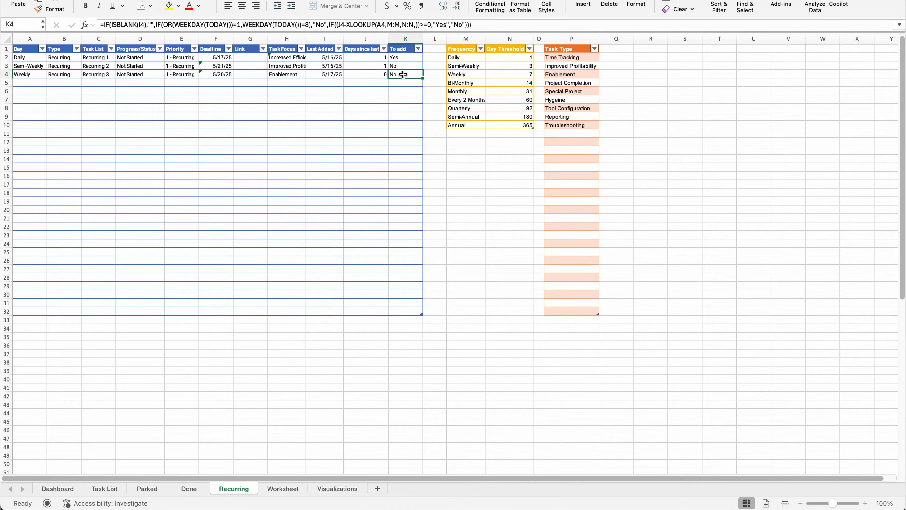
- Change the Last Added date of Recurring 3 to 5/10/2025 and compare its Days since last with the Weekly day threshold
key(super+z)
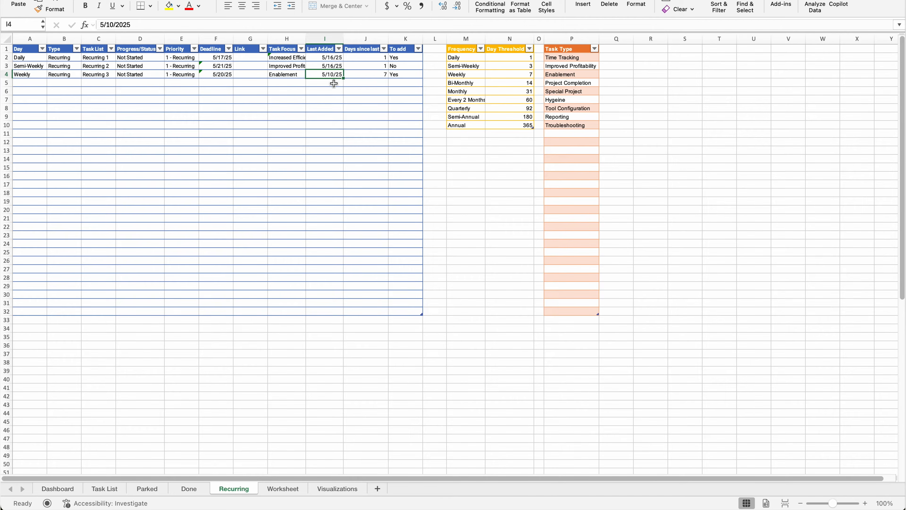
click(381, 76)
click(418, 77)
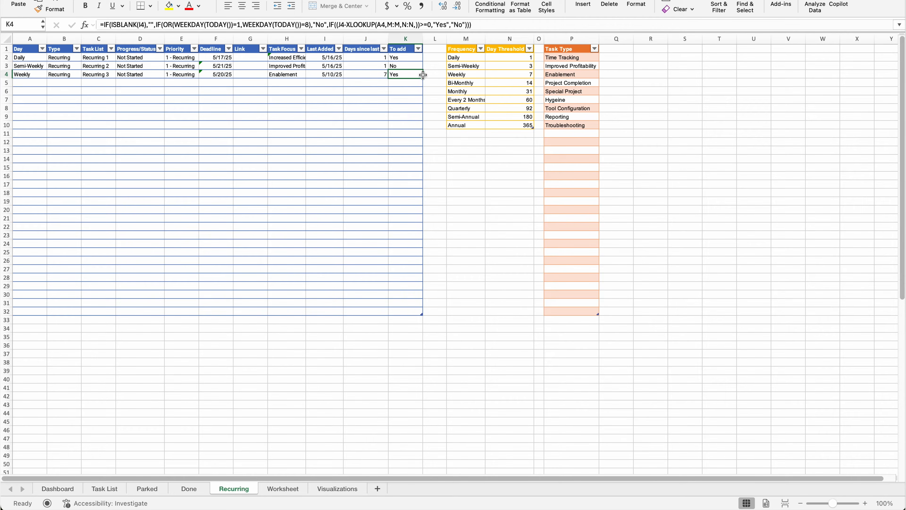
click(522, 74)
click(395, 75)
click(521, 75)
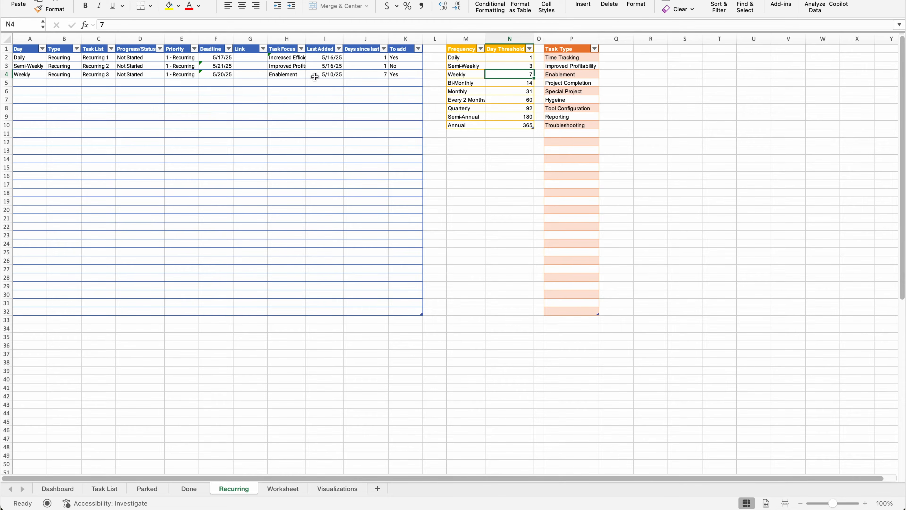
click(352, 75)
click(332, 75)
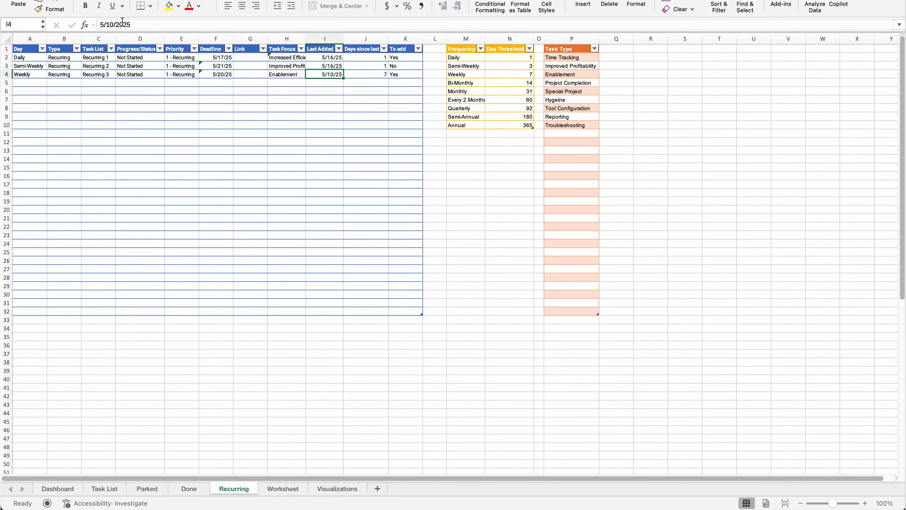
- Set the Last Added date of Recurring 3 to 5/11/2025 and check its Days since last and To add cells
click(113, 26)
key(BackSpace)
text(1)
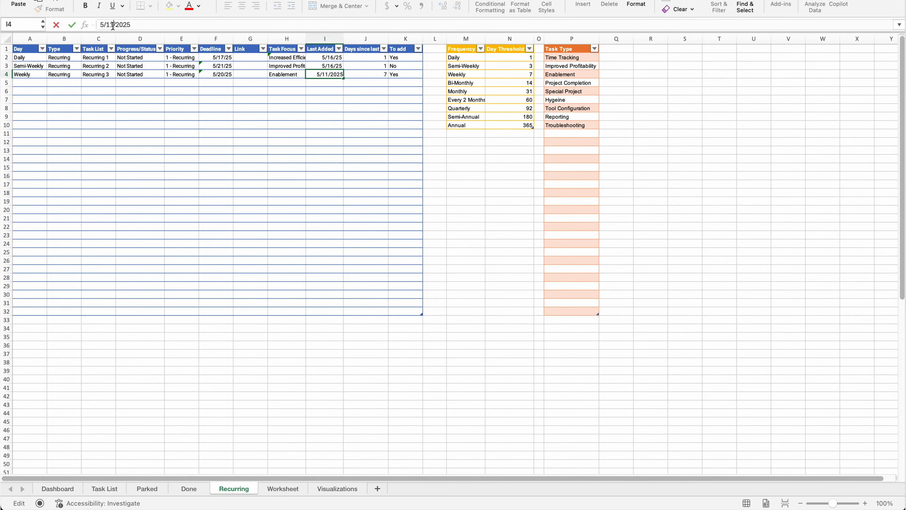
key(Return)
click(390, 83)
click(379, 77)
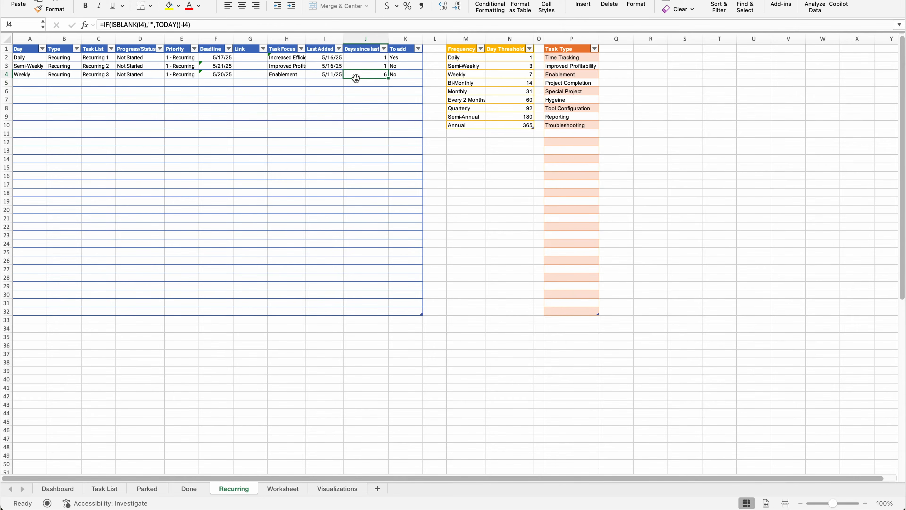
click(402, 77)
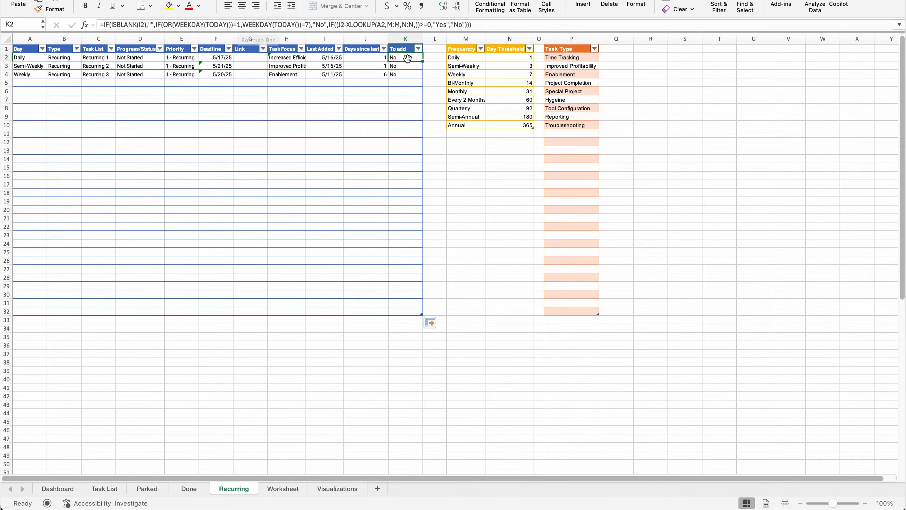
- Change the two WEEKDAY(TODAY()) conditions in Recurring 1's To add formula to 8 and 9
click(371, 58)
click(410, 59)
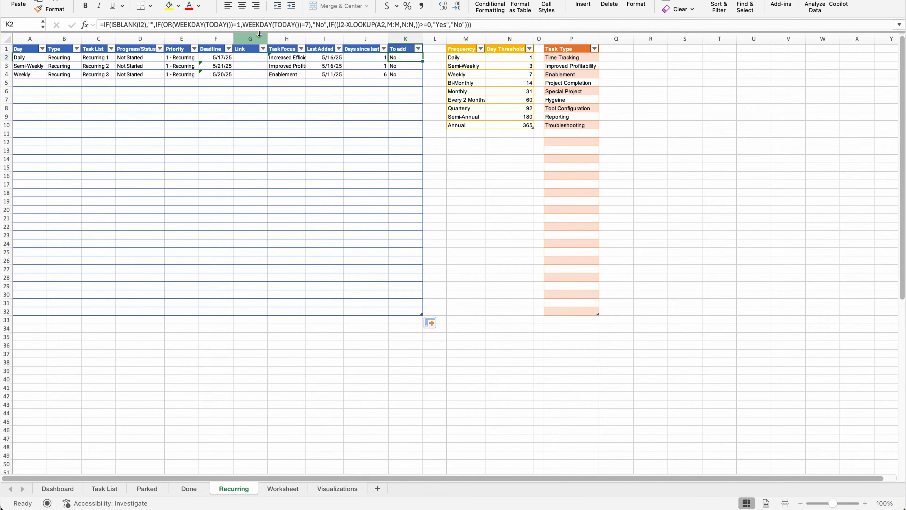
click(241, 25)
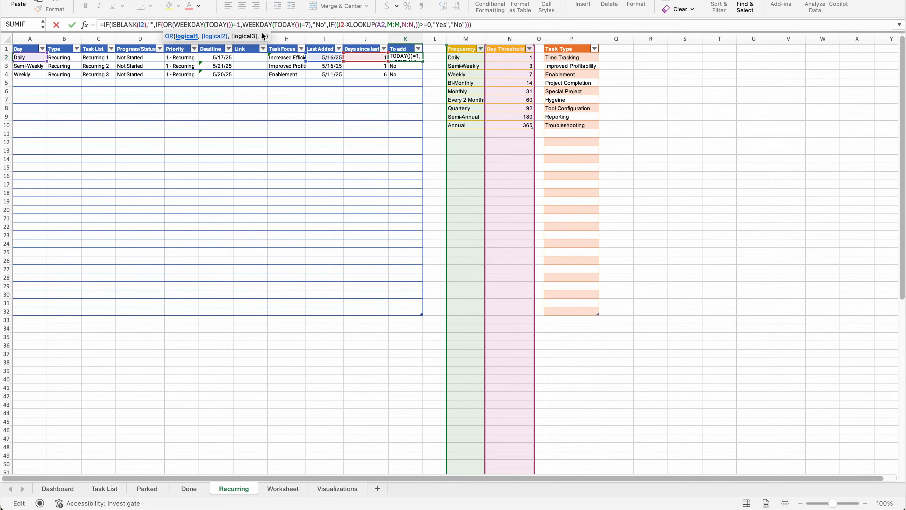
key(BackSpace)
text(8)
click(309, 25)
key(BackSpace)
text(9)
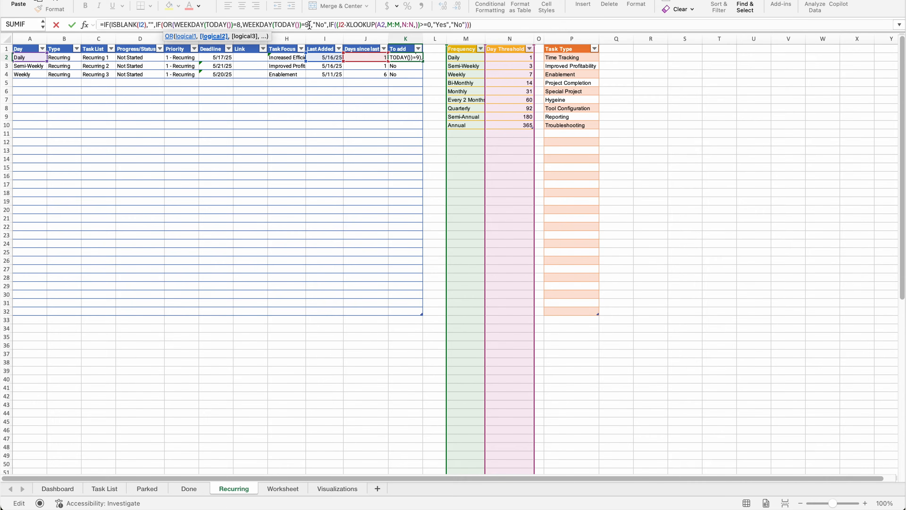
key(Return)
- Fill Recurring 1's To add formula down to row 32, inspect the cells below, and undo the fill and the formula edit
click(409, 58)
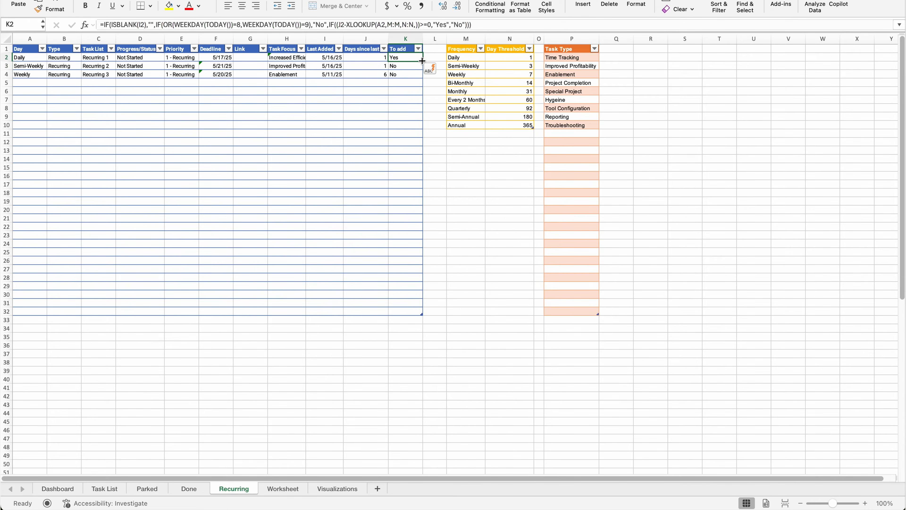
drag(422, 61, 407, 314)
click(408, 64)
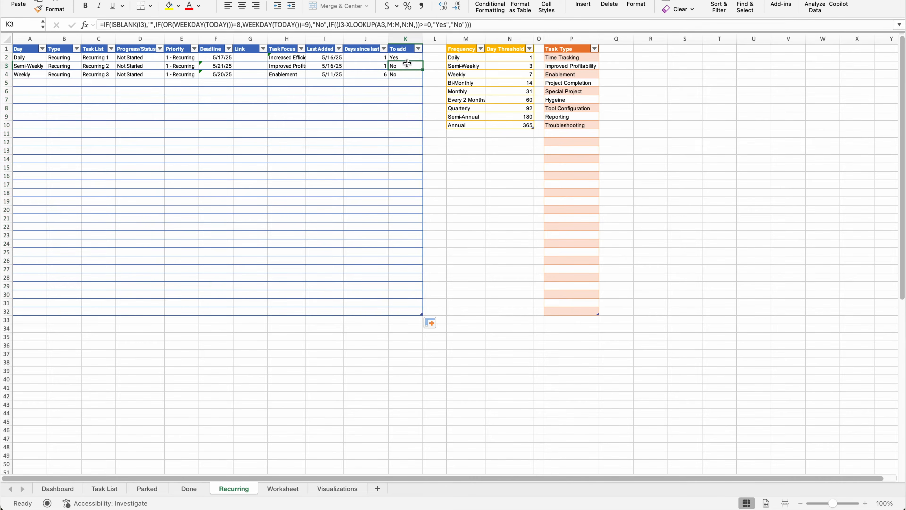
click(403, 76)
key(super+z)
key(super+z)
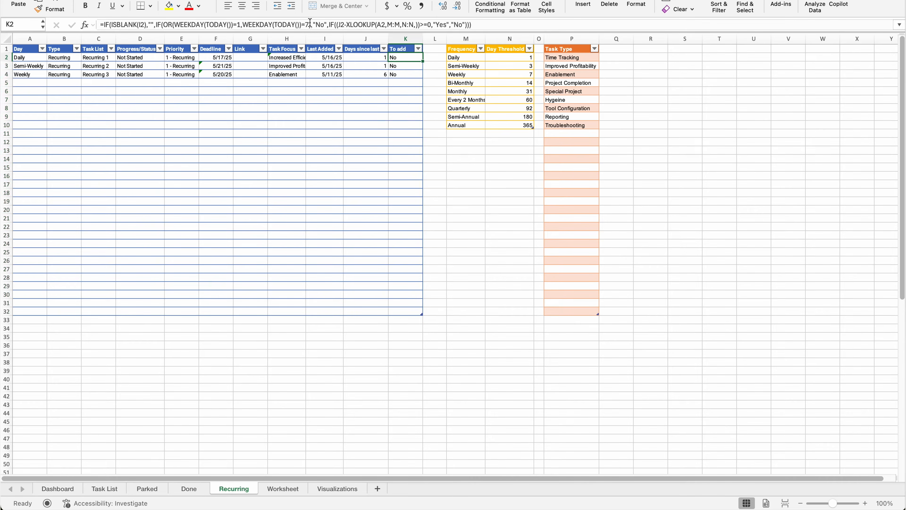
- Change the second WEEKDAY(TODAY()) condition in Recurring 1's To add formula to 8 and fill the formula down the column
click(309, 22)
key(BackSpace)
text(8)
key(Return)
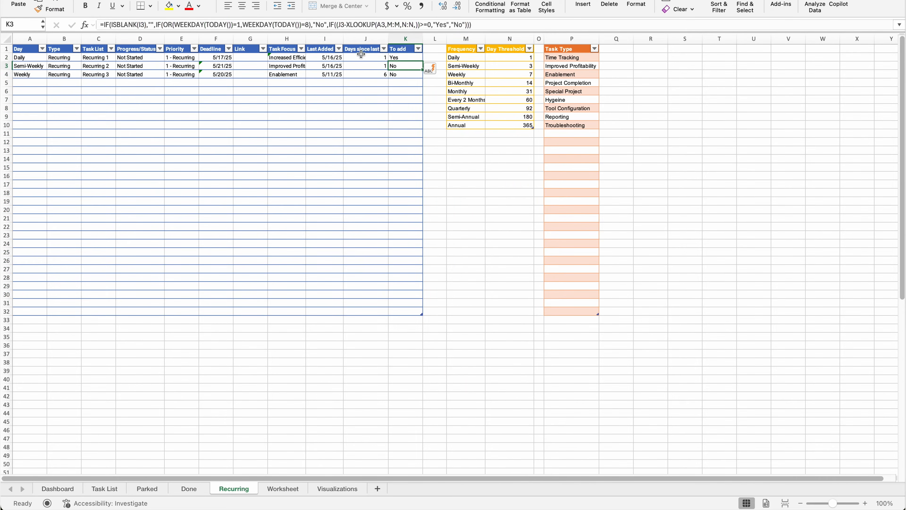
click(402, 57)
click(406, 81)
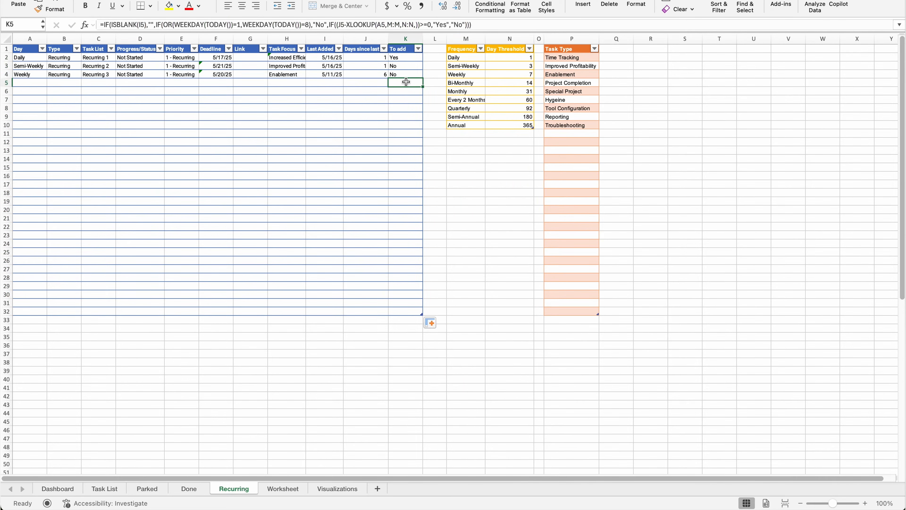
- Enter google.com as the Link of Recurring 1
click(252, 59)
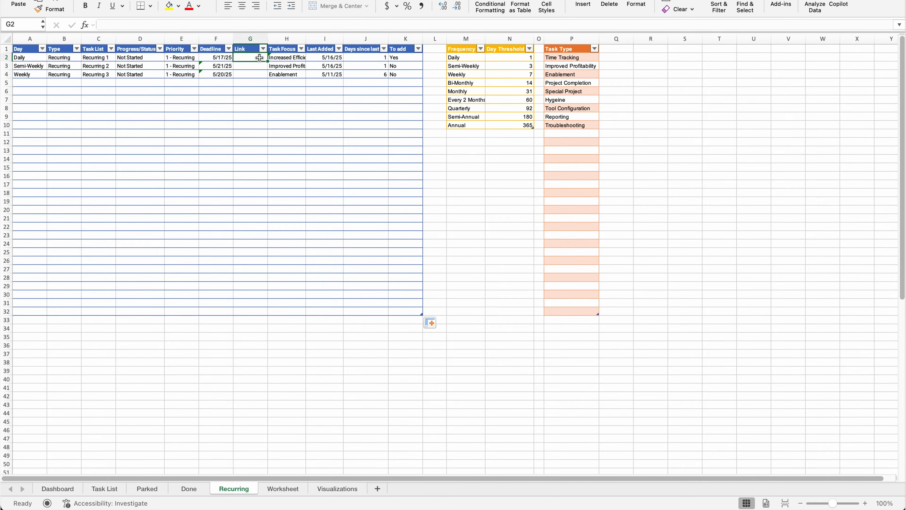
text(google.com)
key(Return)
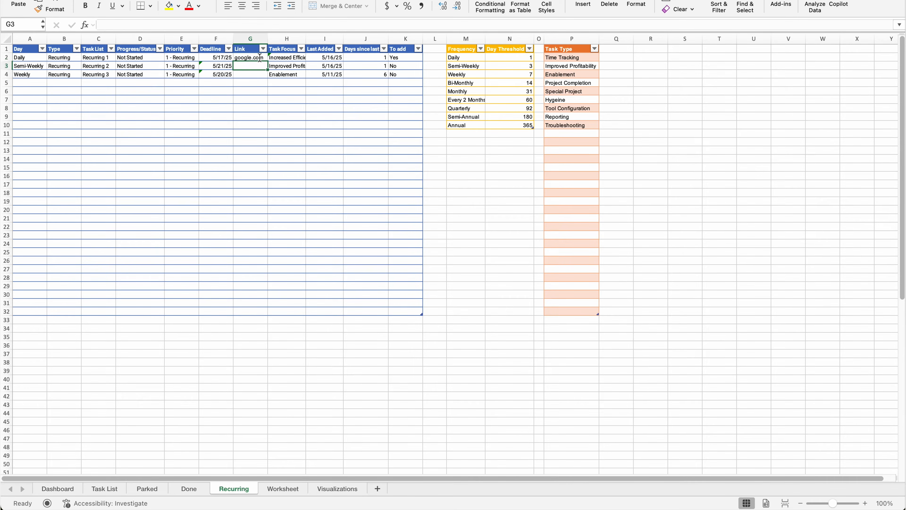
click(259, 59)
- Go to the first rows of the Task List sheet and examine the Task Added date of Recurring 1
click(115, 487)
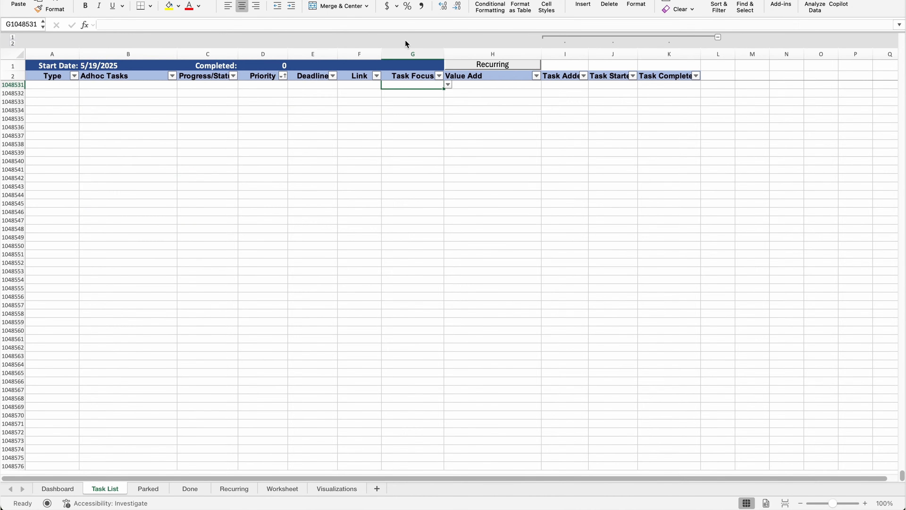
key(ctrl+Up)
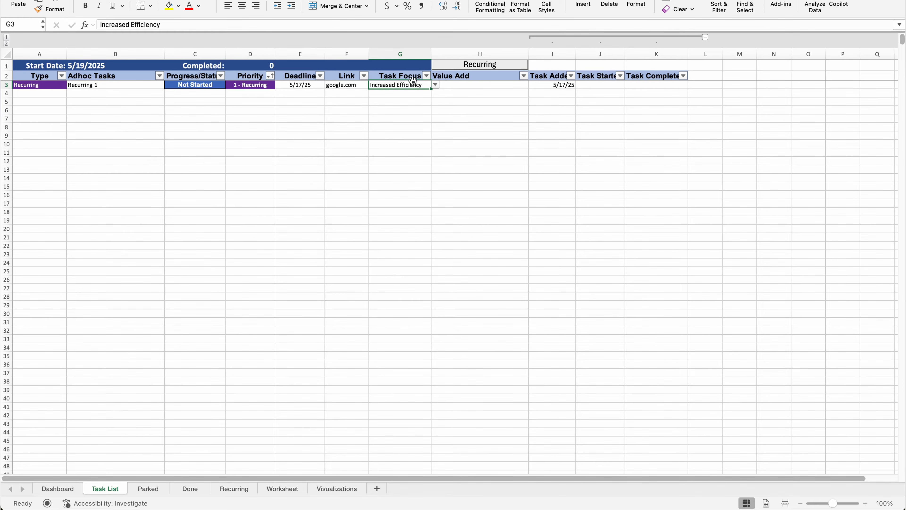
click(554, 83)
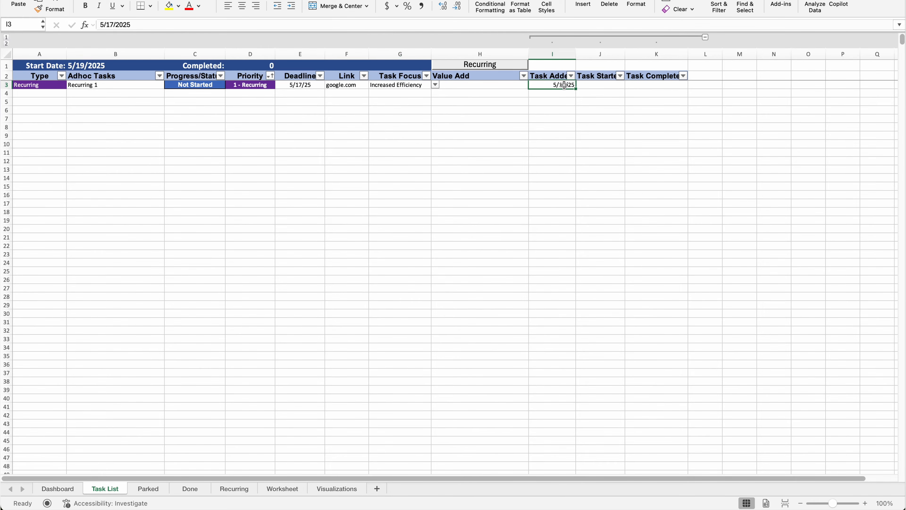
- Go to the Recurring sheet and examine Recurring 1's Last Added, Days since last and To add cells
click(234, 488)
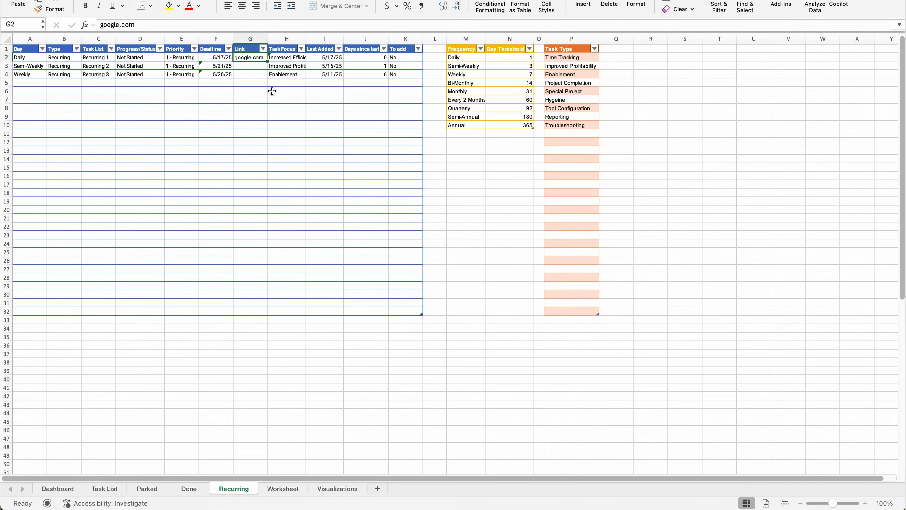
click(331, 59)
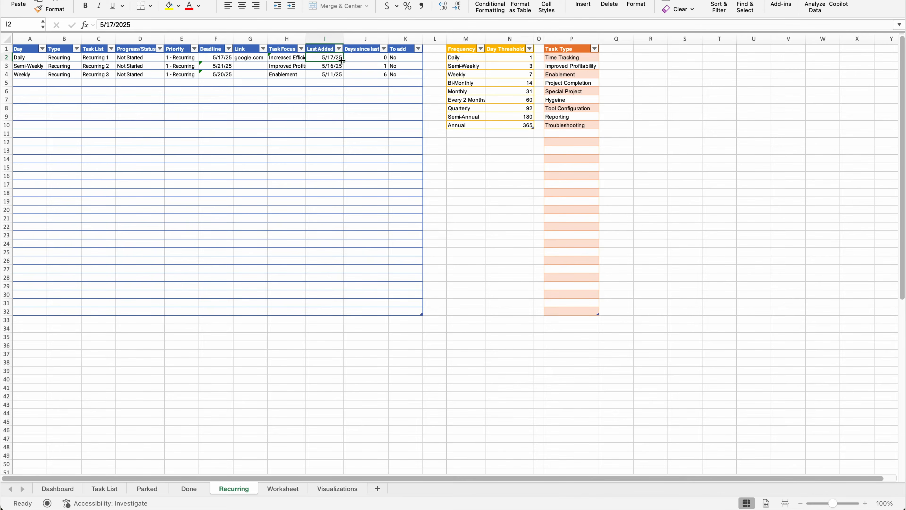
click(369, 60)
click(409, 59)
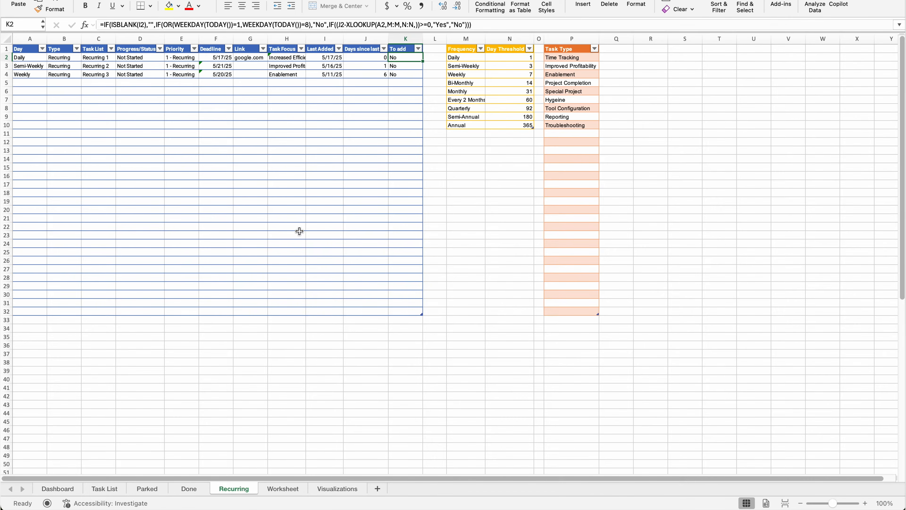
- Add an Unplanned task named Task 1 with status Not Started in row 4 of the Task List sheet
click(105, 488)
click(71, 94)
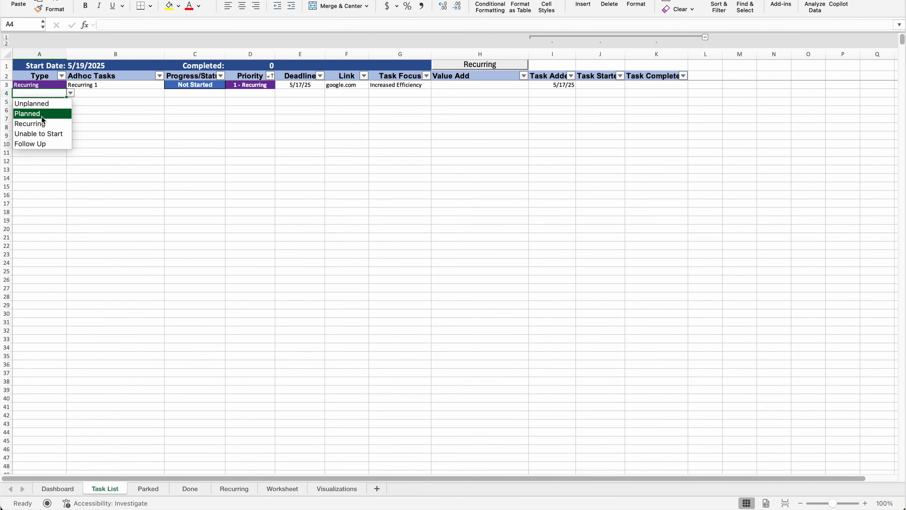
click(46, 104)
click(95, 95)
text(Task 1)
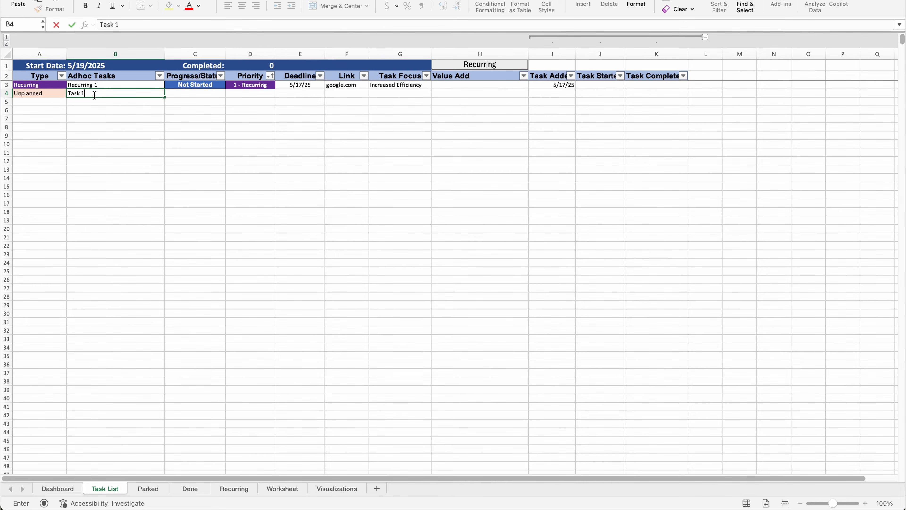
key(Tab)
text(no)
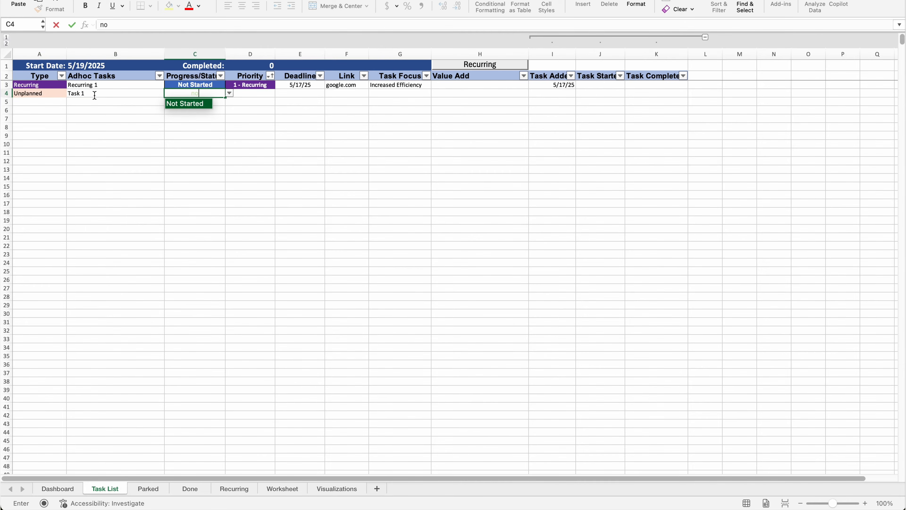
click(189, 104)
- Give Task 1 the priority 2 - Top, the deadline 5/20/2025 and the task focus Enablement
key(Tab)
click(279, 94)
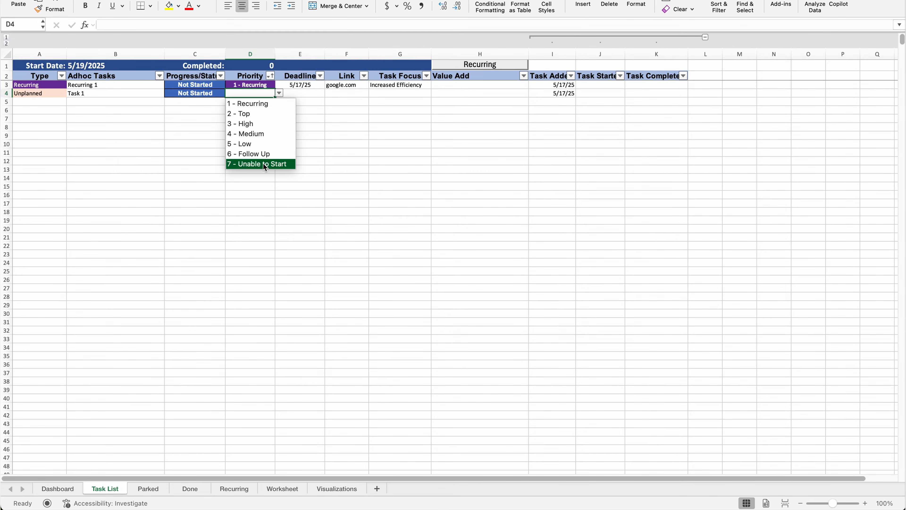
click(265, 115)
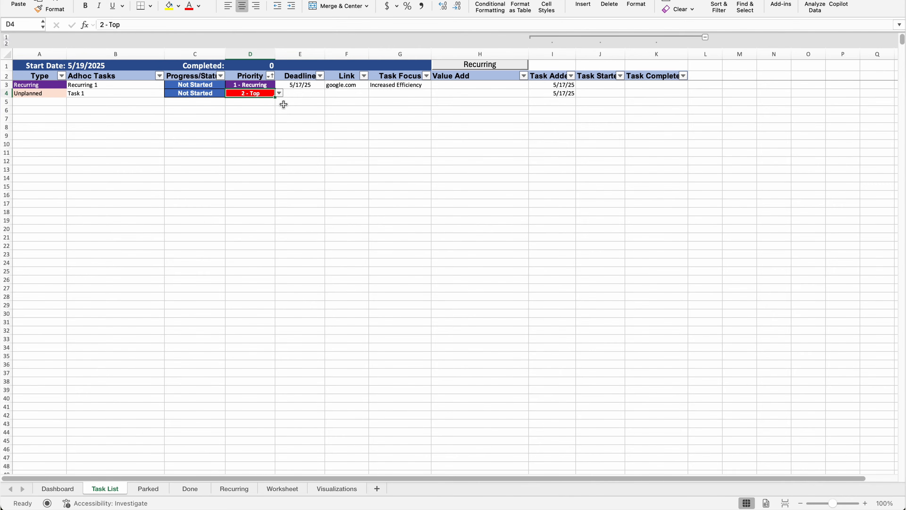
click(296, 94)
click(342, 94)
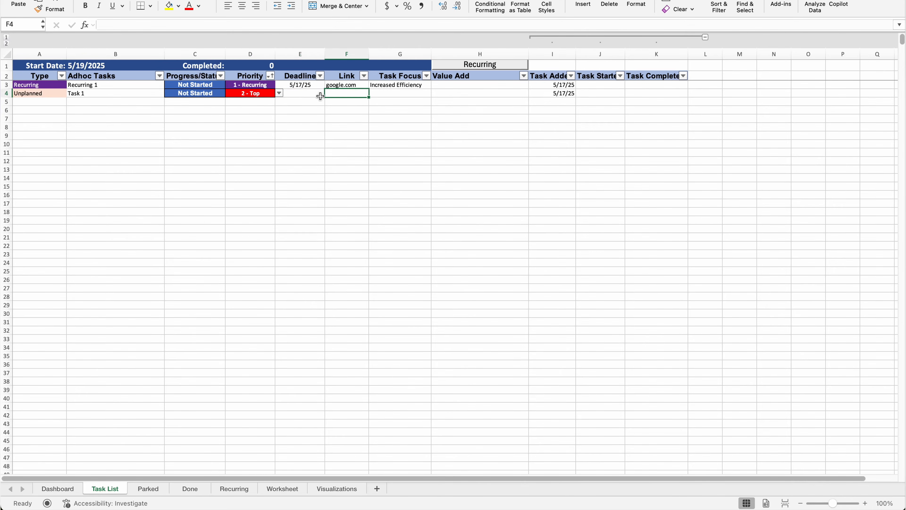
click(318, 94)
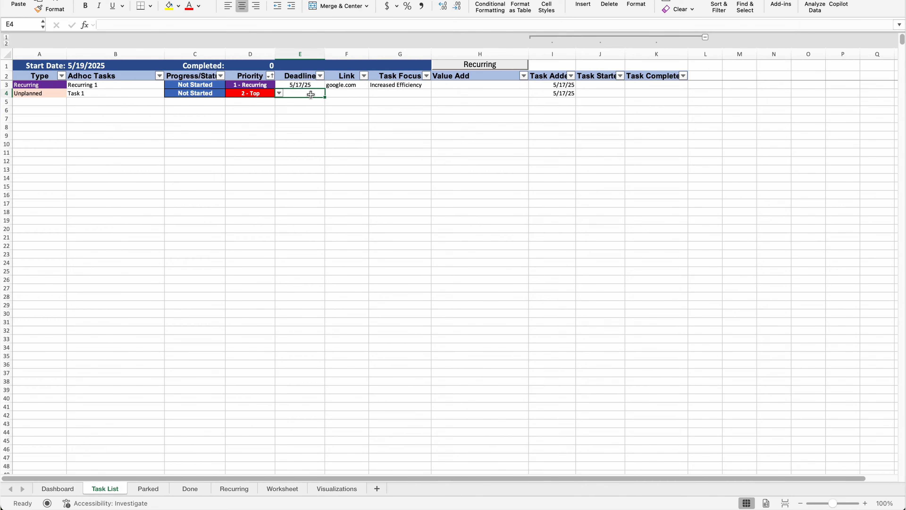
text(5/20)
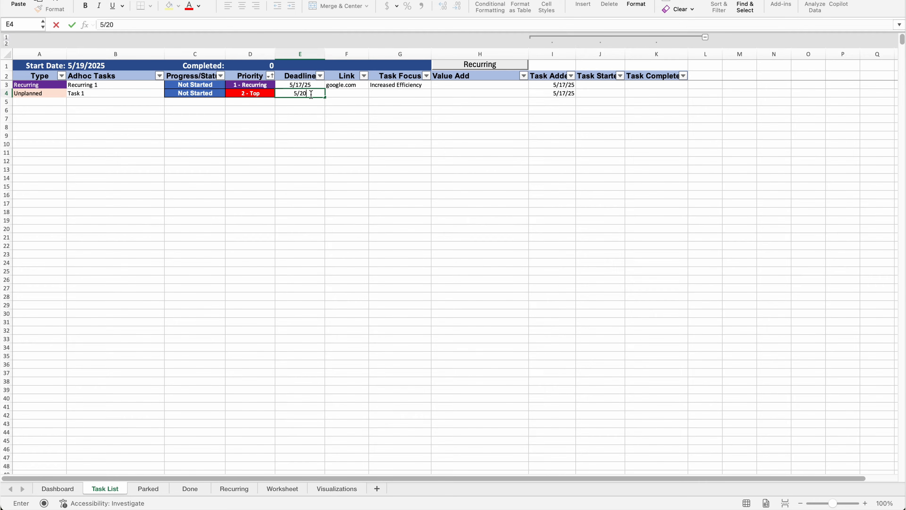
text(/2025)
key(Tab)
key(Tab)
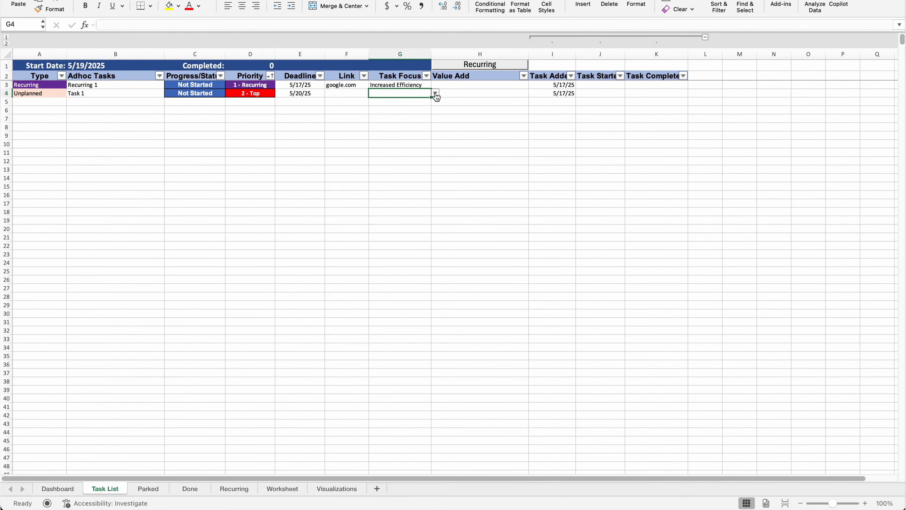
click(435, 93)
click(406, 124)
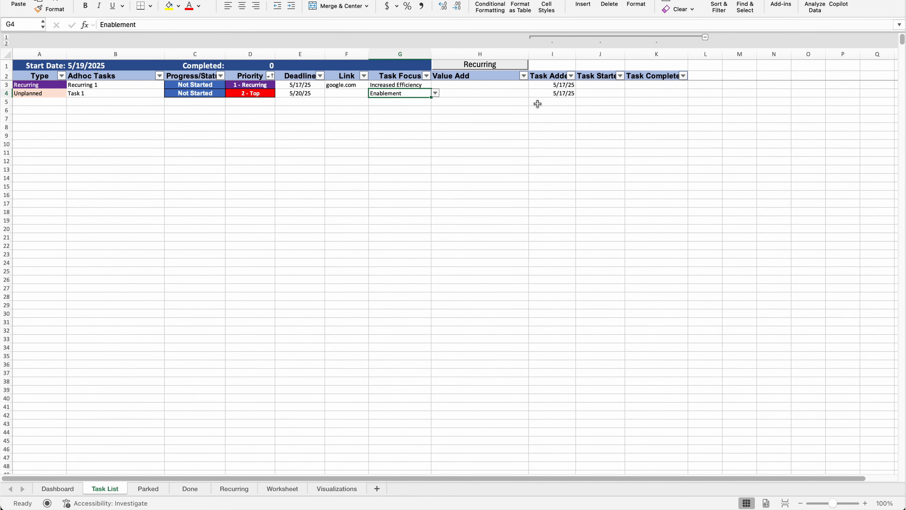
- Change Task 1's Progress/Status to Pending and after that to Done
click(598, 101)
click(210, 94)
click(229, 94)
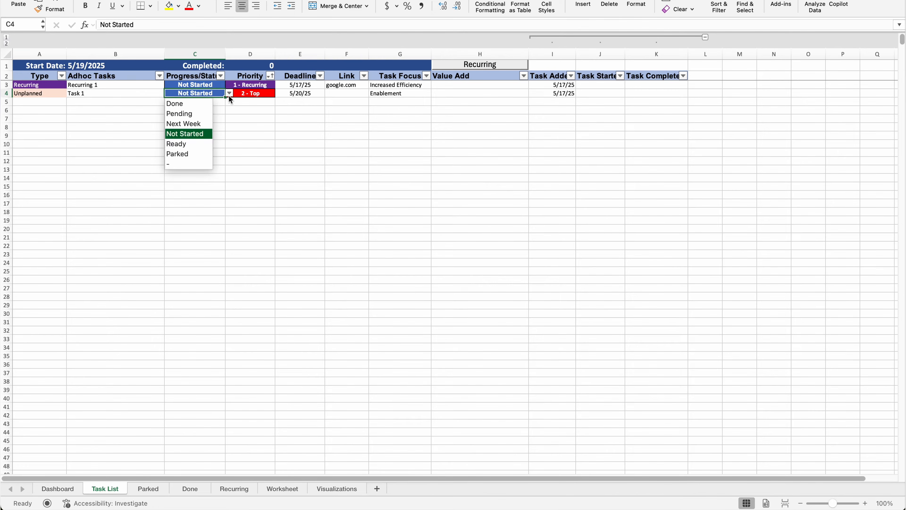
click(203, 113)
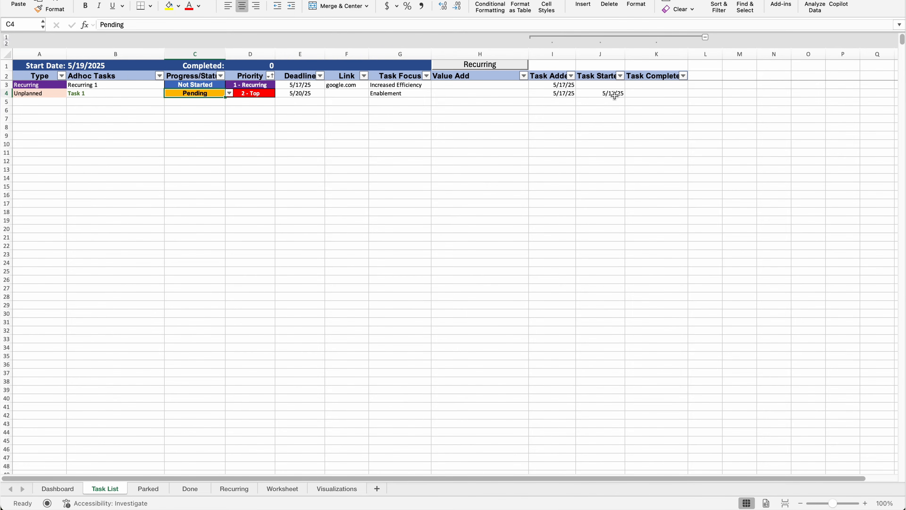
click(229, 93)
click(194, 102)
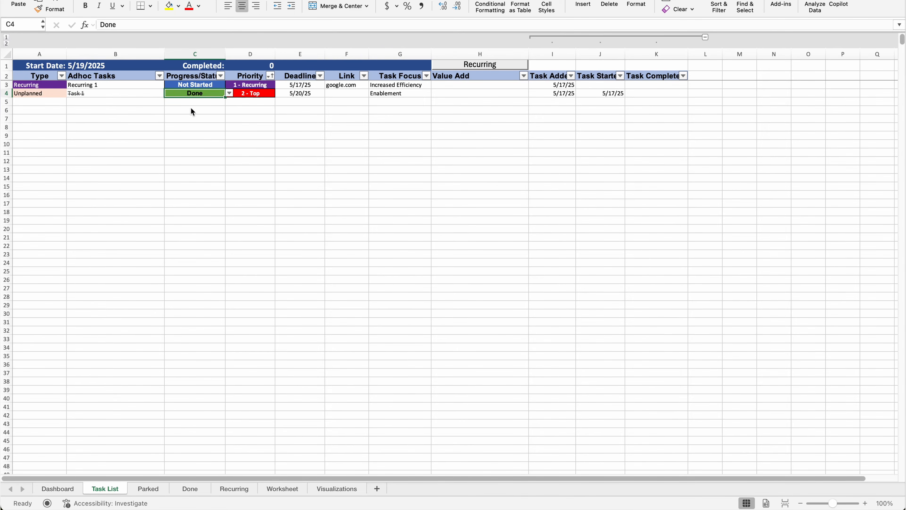
- Go to the Done sheet and examine the placeholder row and the Met Deadline? formulas of both completed tasks
click(192, 491)
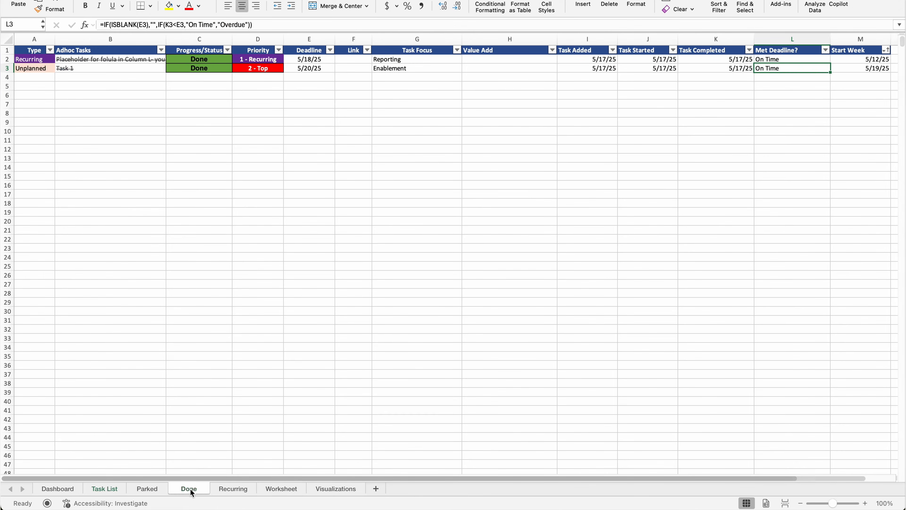
scroll(528, 69, right, 1)
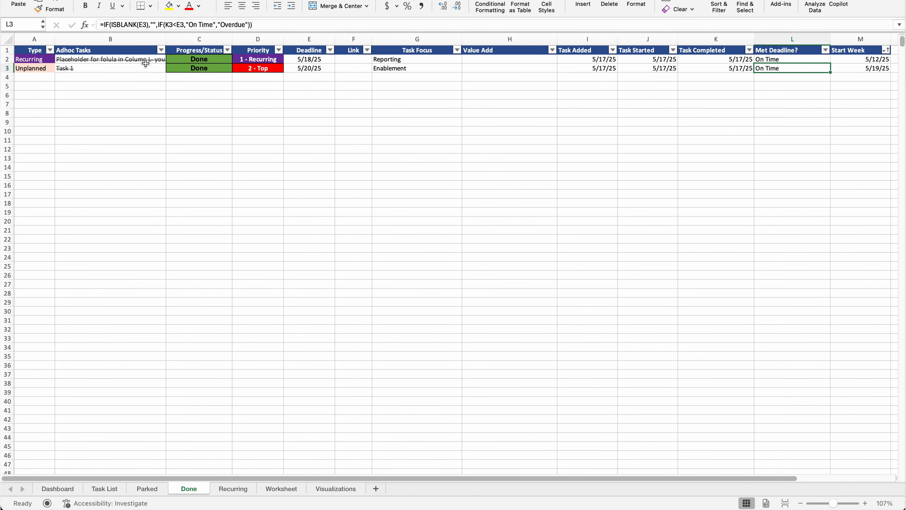
click(142, 60)
scroll(228, 60, right, 8)
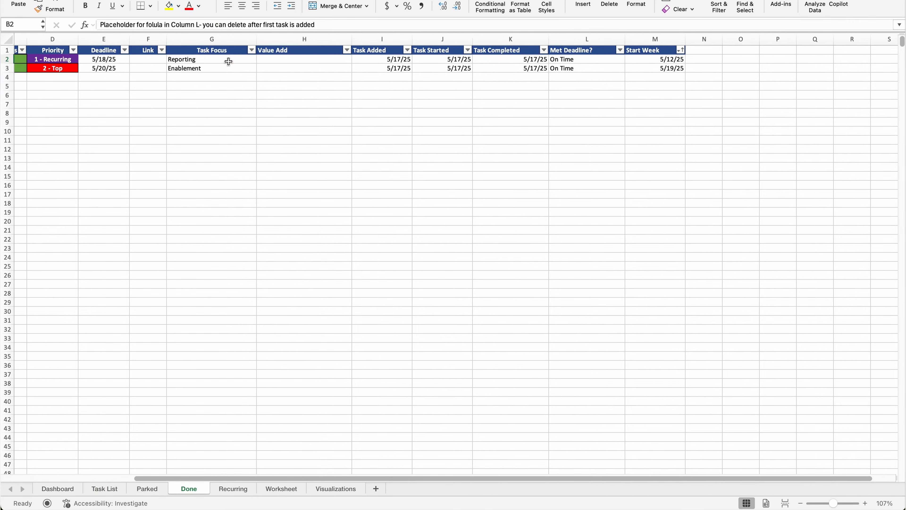
click(492, 61)
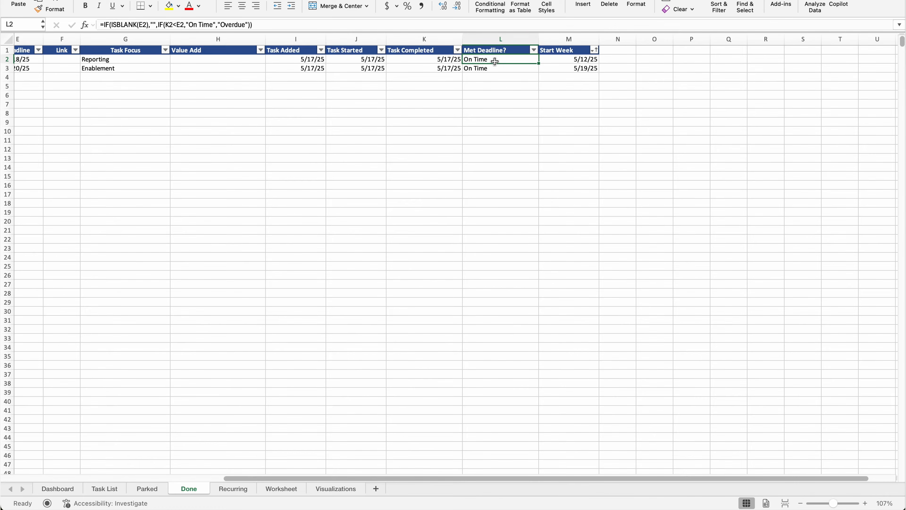
click(497, 69)
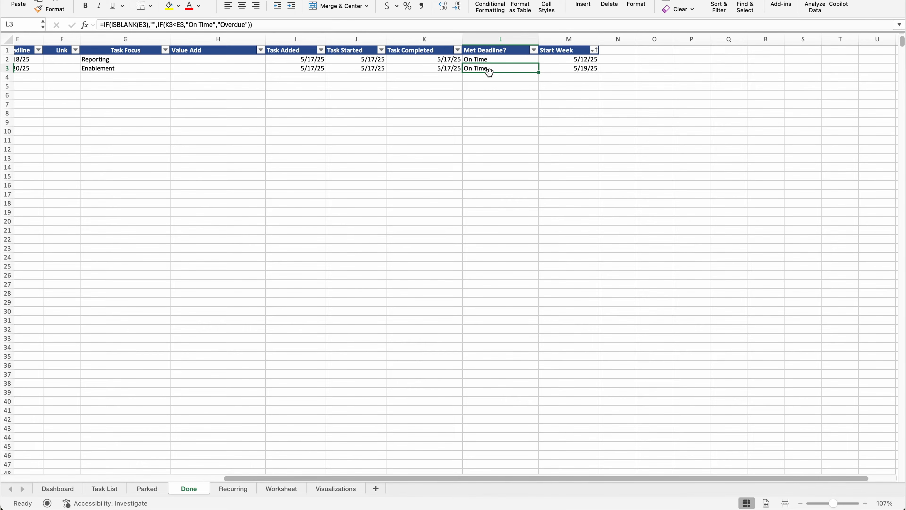
scroll(415, 75, left, 3)
click(520, 75)
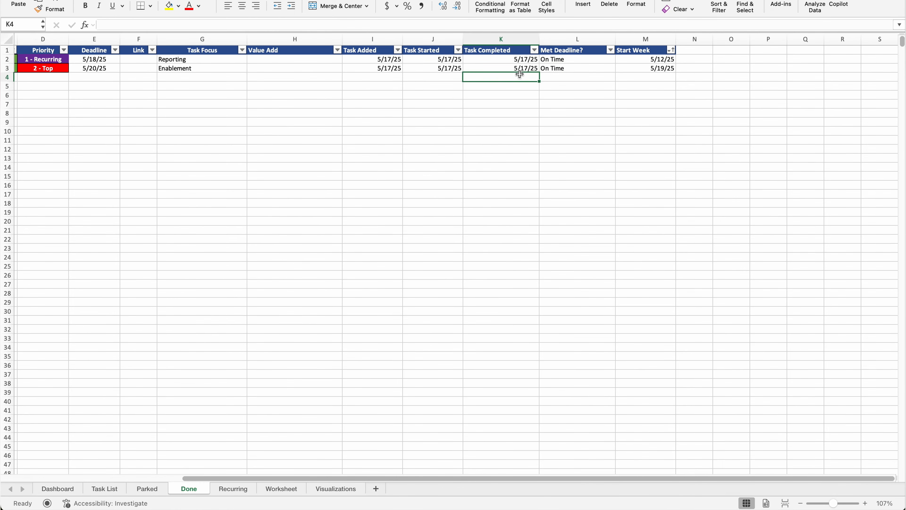
click(571, 67)
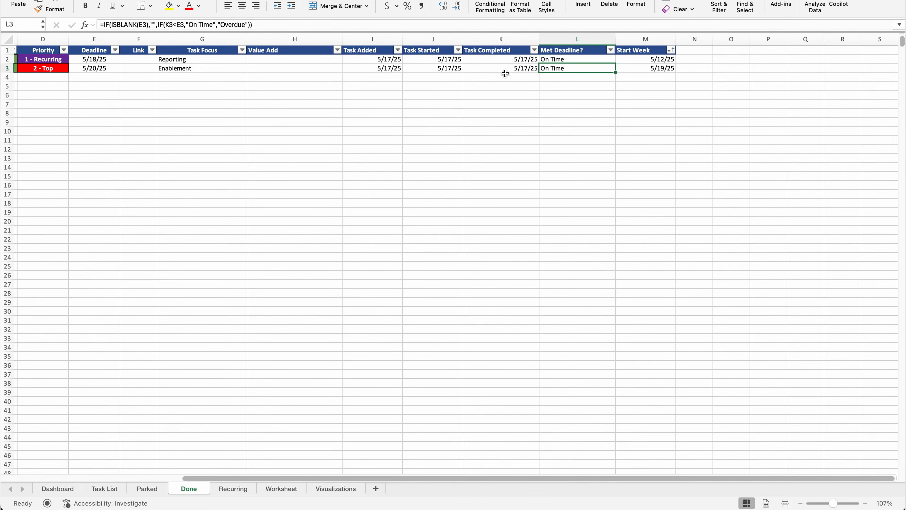
- Delete the placeholder task's row from the Done sheet
scroll(569, 61, left, 5)
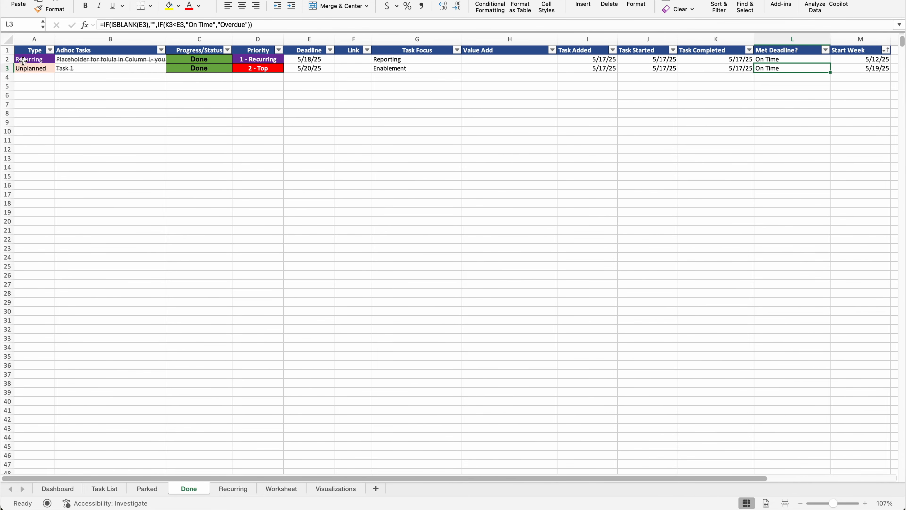
right_click(7, 59)
click(29, 130)
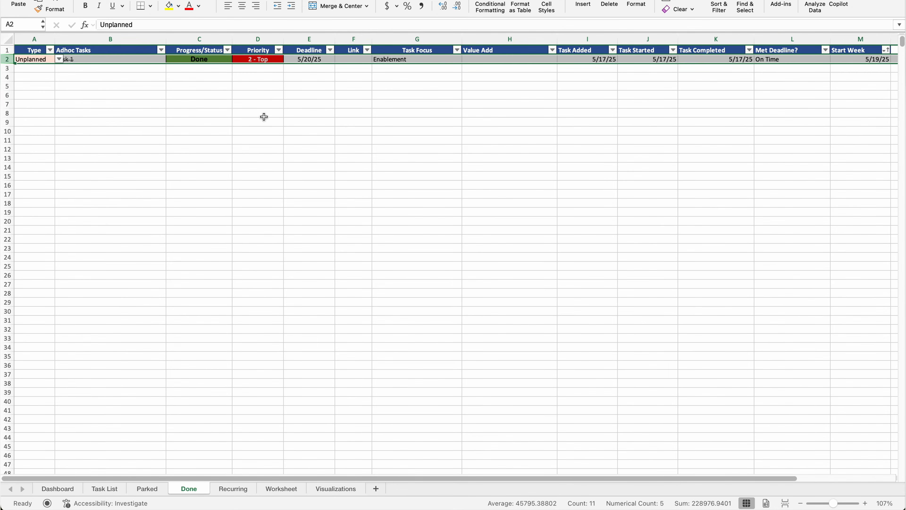
click(570, 85)
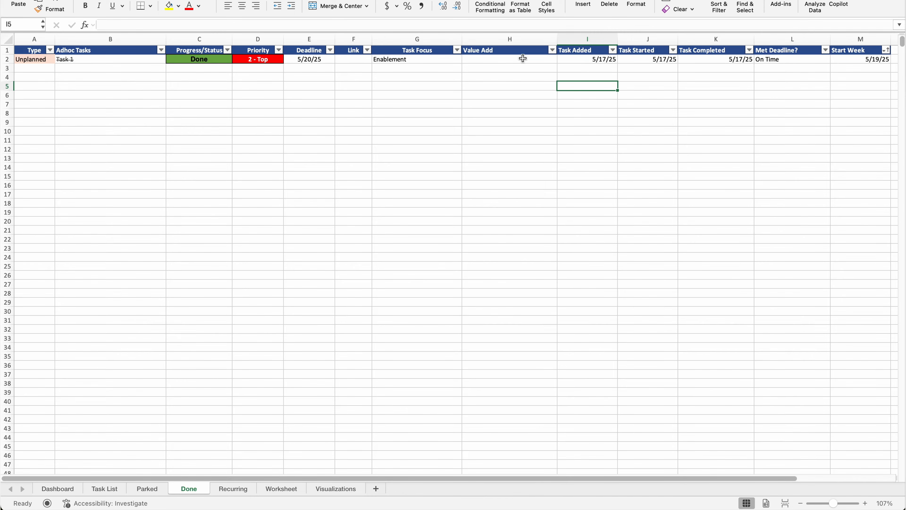
click(478, 139)
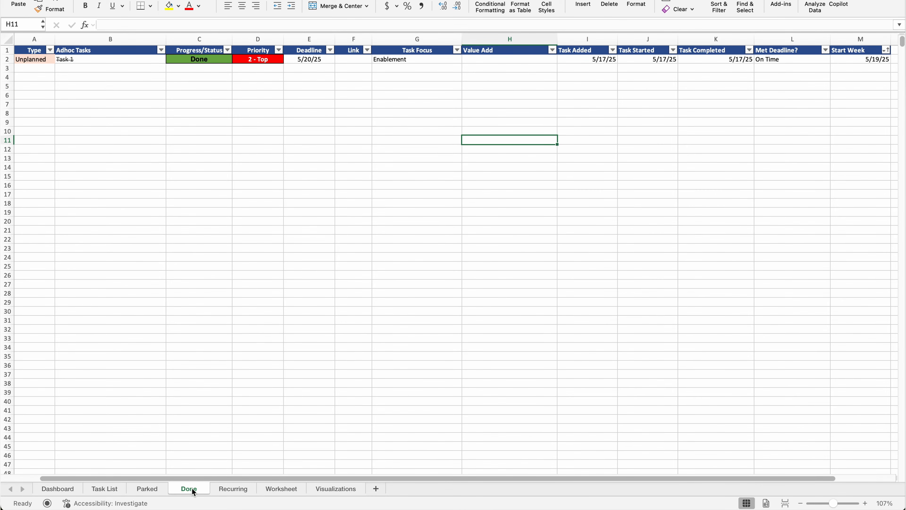
- Look over the charts on the Visualizations sheet and the pivot tables on the Worksheet sheet
click(323, 488)
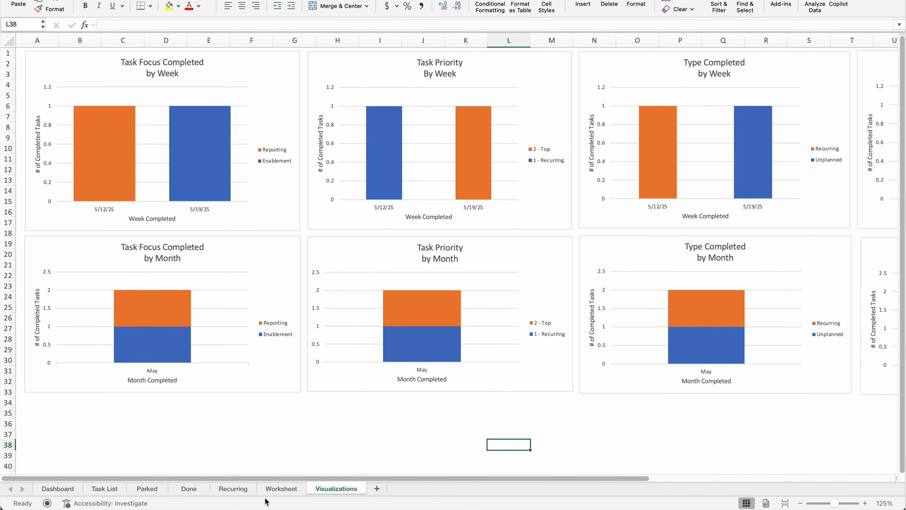
click(282, 489)
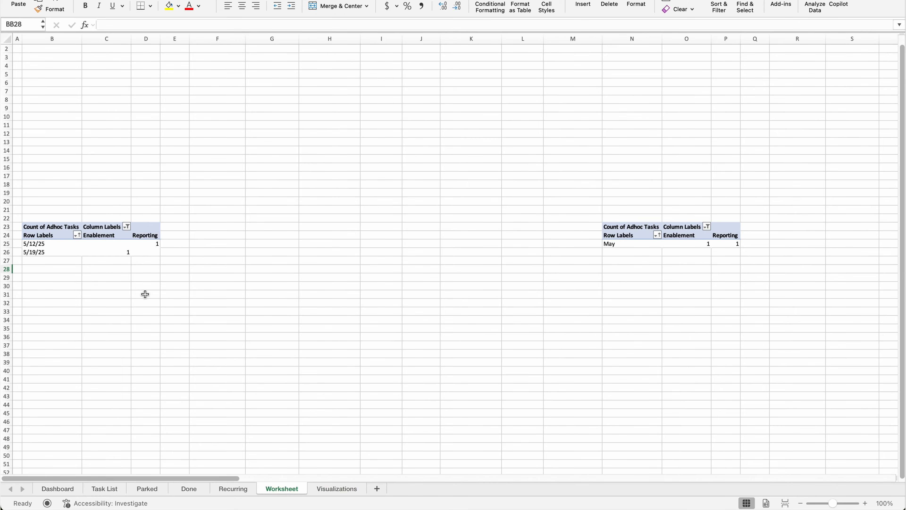
click(102, 243)
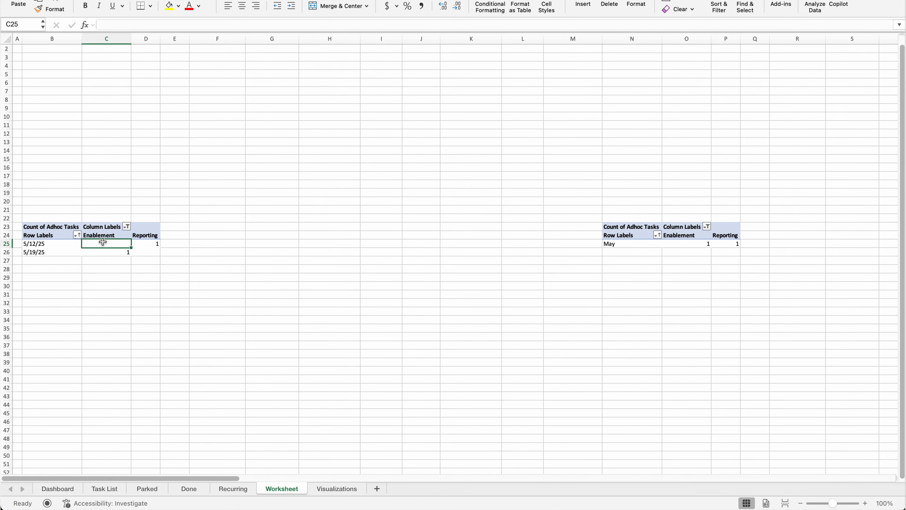
click(107, 294)
- Change Recurring 1's Progress/Status on the Task List sheet to Pending and after that to Done
click(103, 489)
click(197, 86)
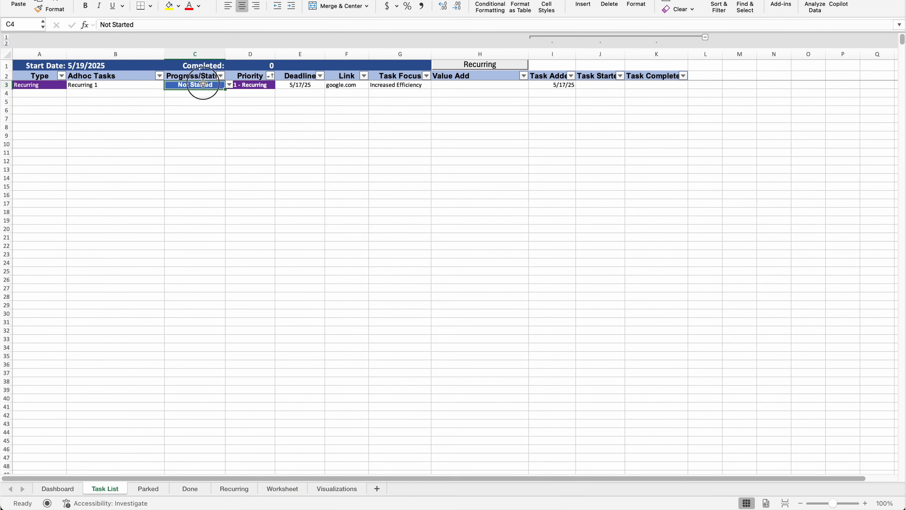
click(229, 85)
click(205, 107)
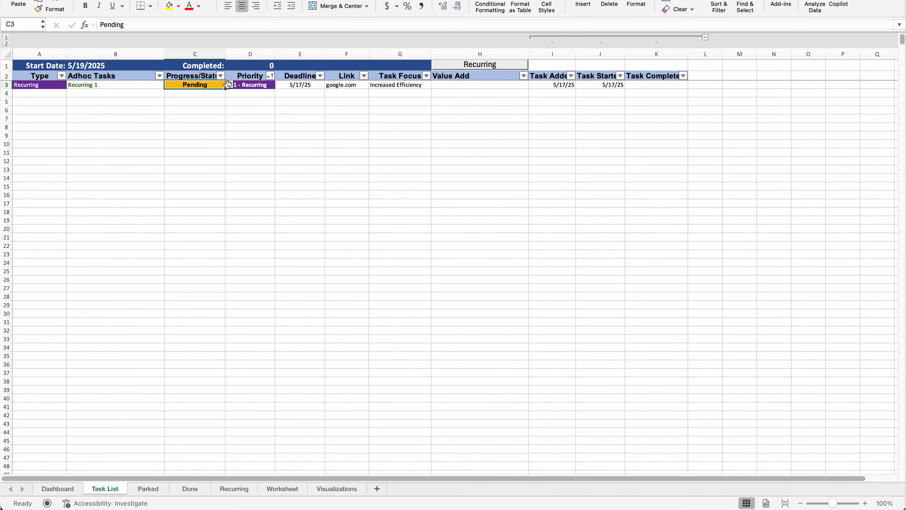
click(228, 85)
click(208, 95)
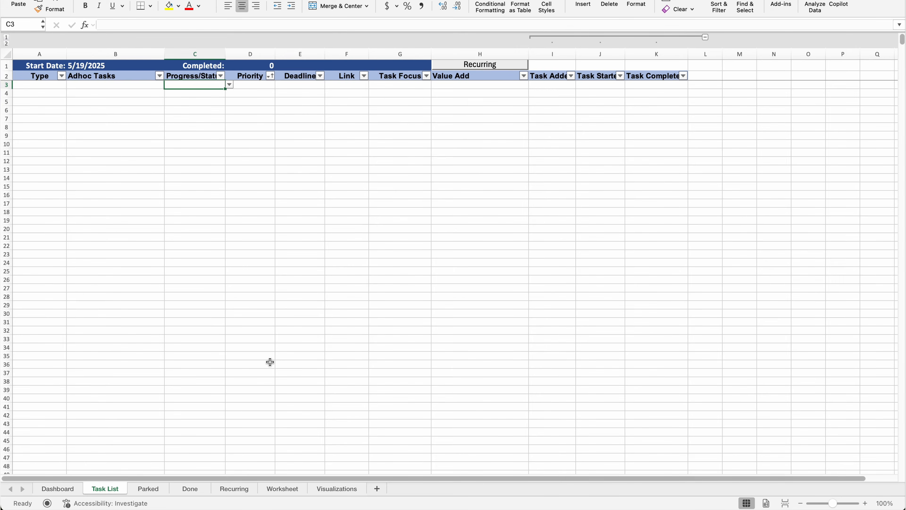
- Check the completed tasks on the Done sheet and refresh all pivot tables on the Worksheet sheet
click(189, 488)
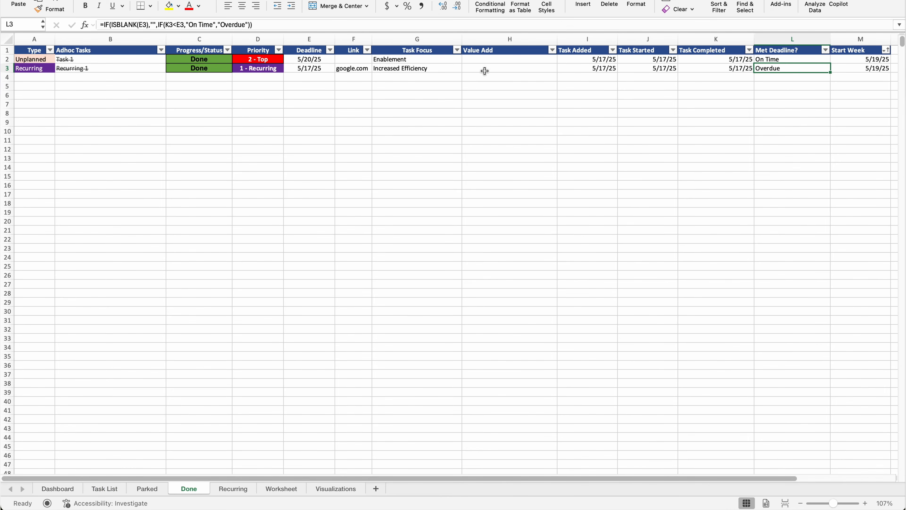
click(277, 489)
click(128, 238)
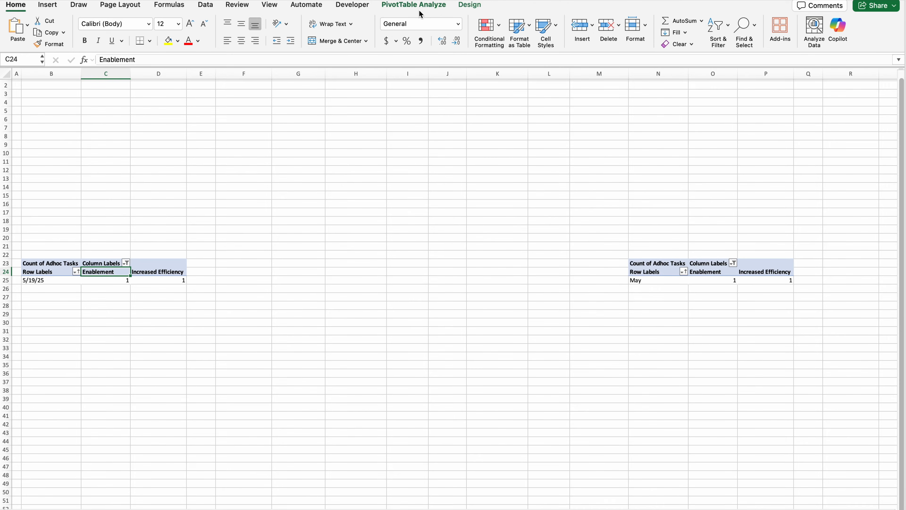
click(418, 6)
click(397, 27)
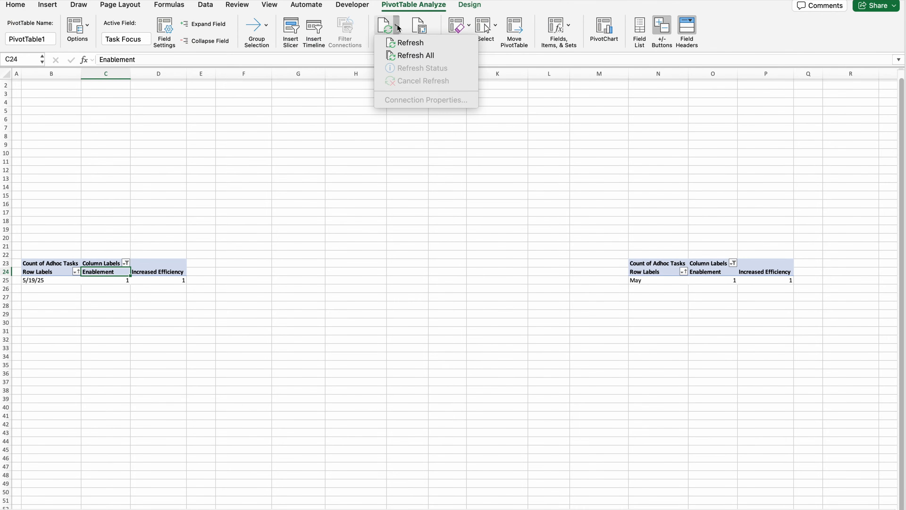
click(420, 56)
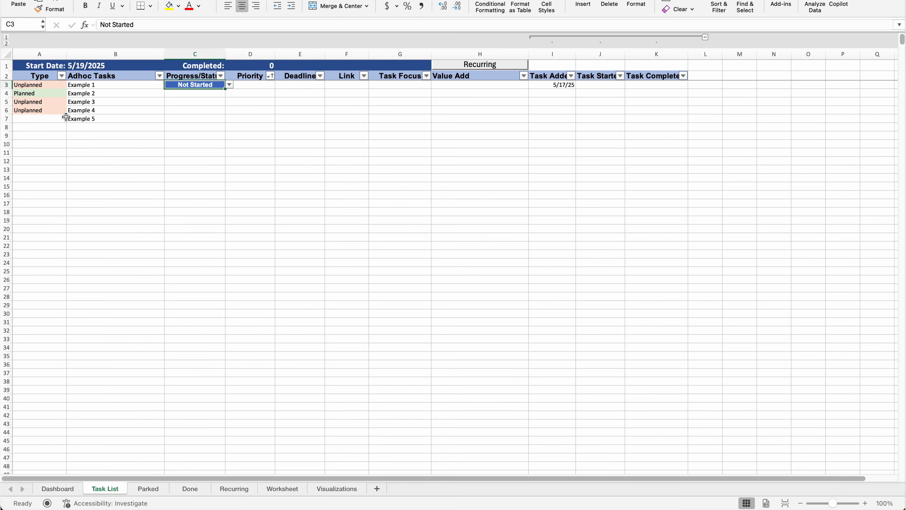
- Set the Type of Example 5 on the Task List sheet to Planned
click(65, 118)
click(71, 118)
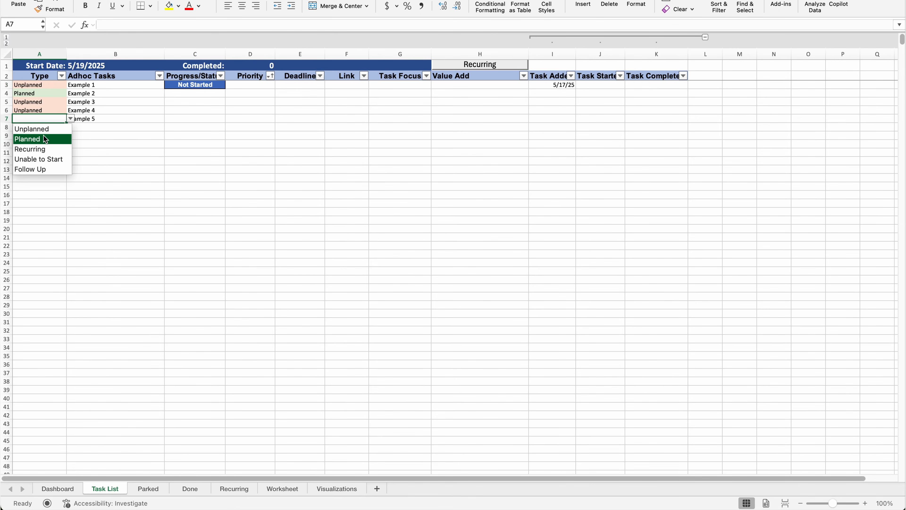
click(43, 136)
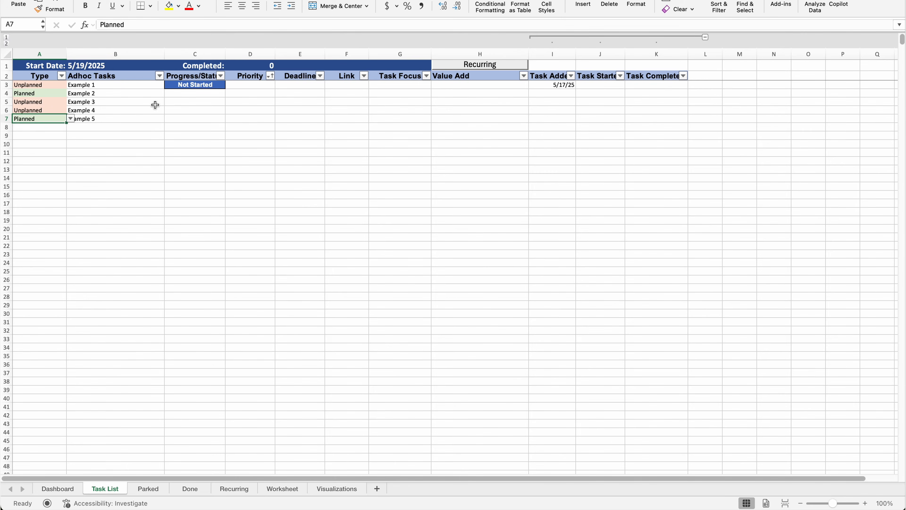
- Set Example 2's Progress/Status to Not Started and check its Task Added timestamp
click(215, 86)
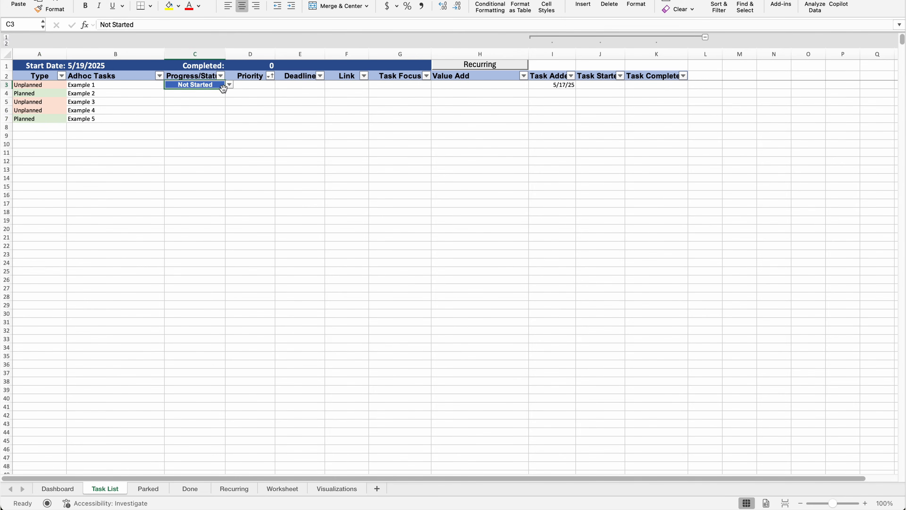
click(222, 93)
click(229, 94)
click(196, 133)
click(229, 110)
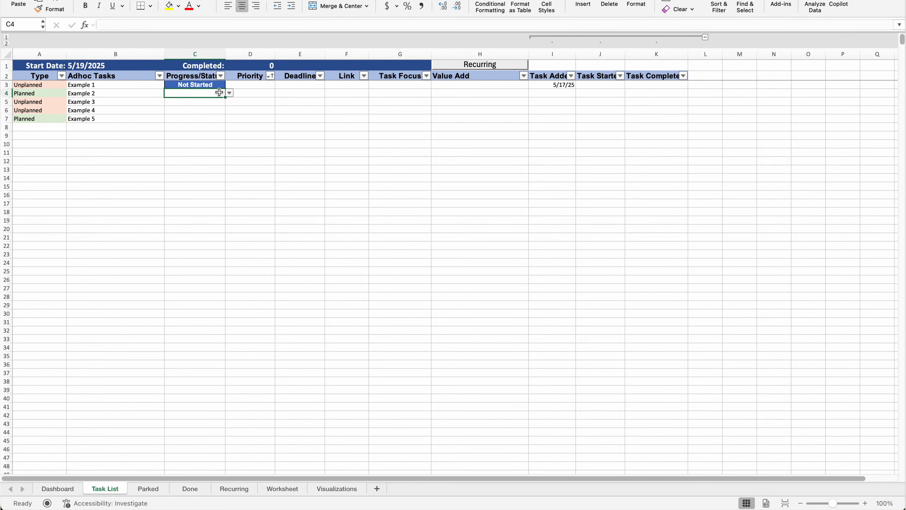
click(229, 93)
click(189, 135)
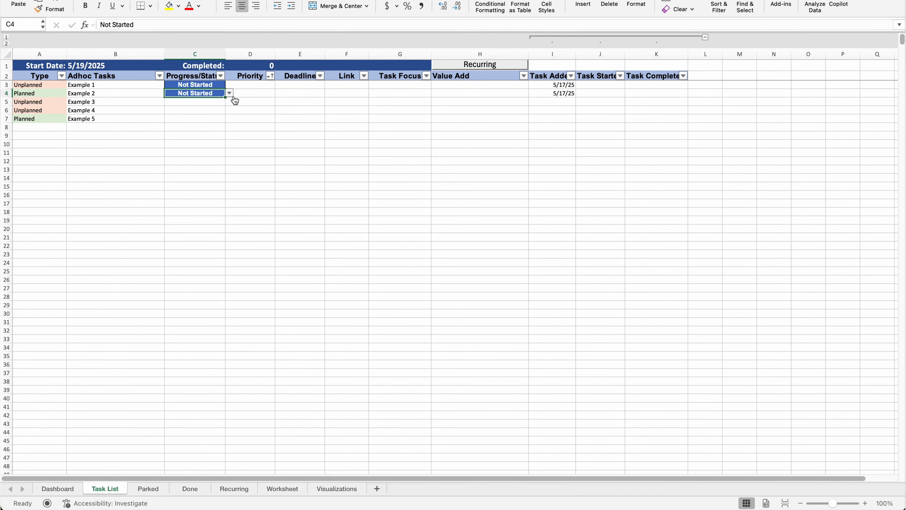
click(555, 93)
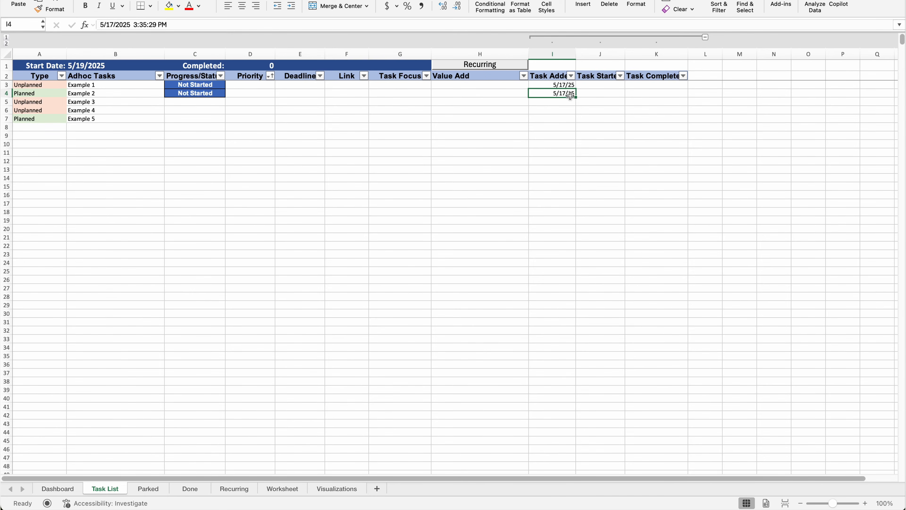
- Fill the Not Started status from Example 2 down to Example 5, end the halted macro and reopen the workbook with macros enabled
click(211, 97)
drag(225, 97, 219, 122)
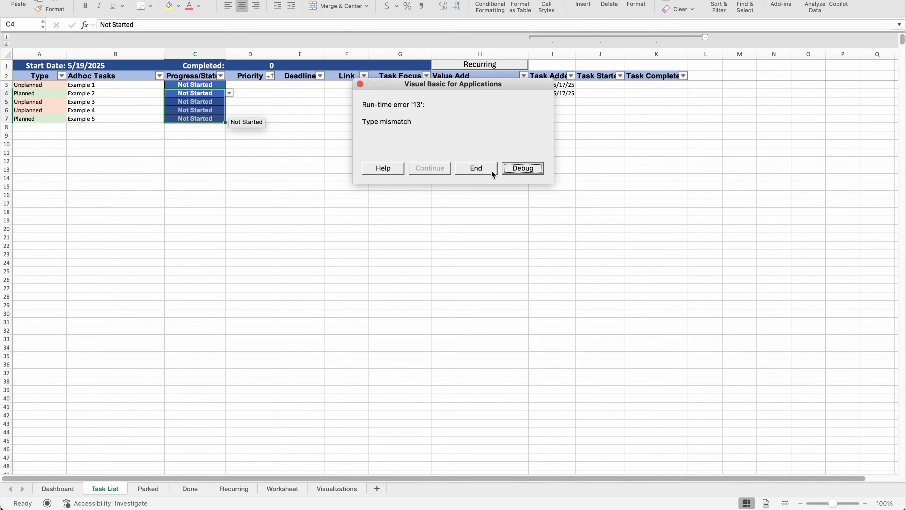
click(476, 168)
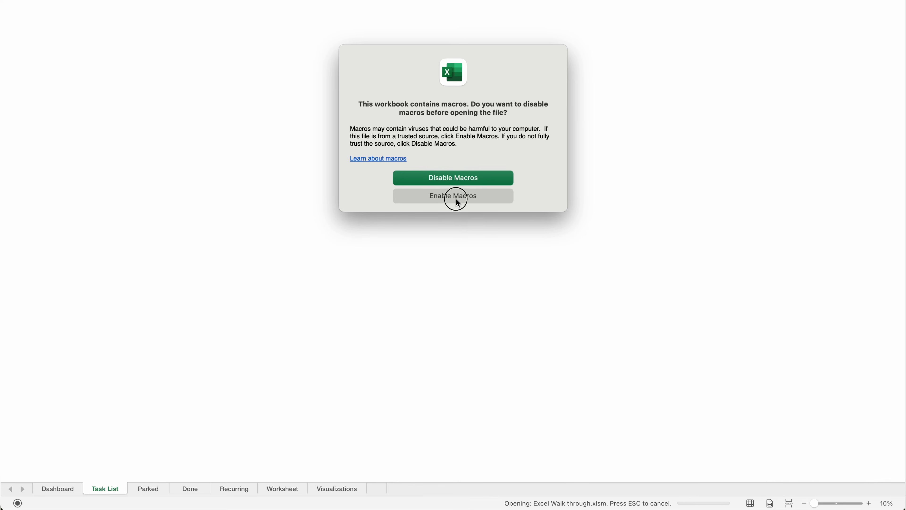
click(456, 197)
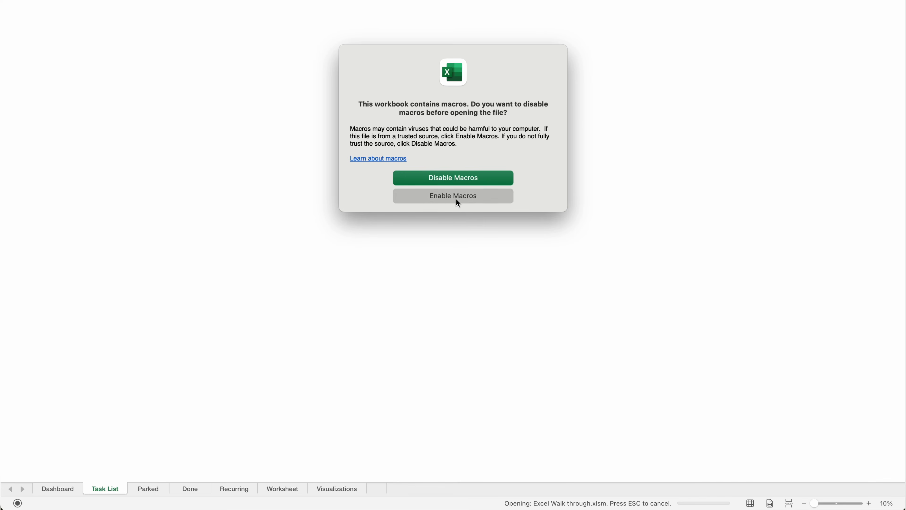
- Set Example 2's Progress/Status to Pending and check its Task Started cell
click(229, 94)
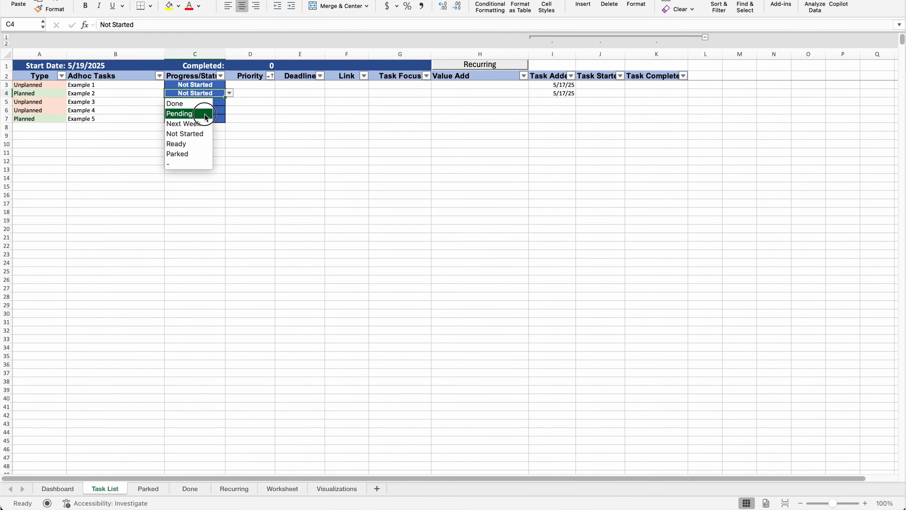
click(205, 114)
click(591, 96)
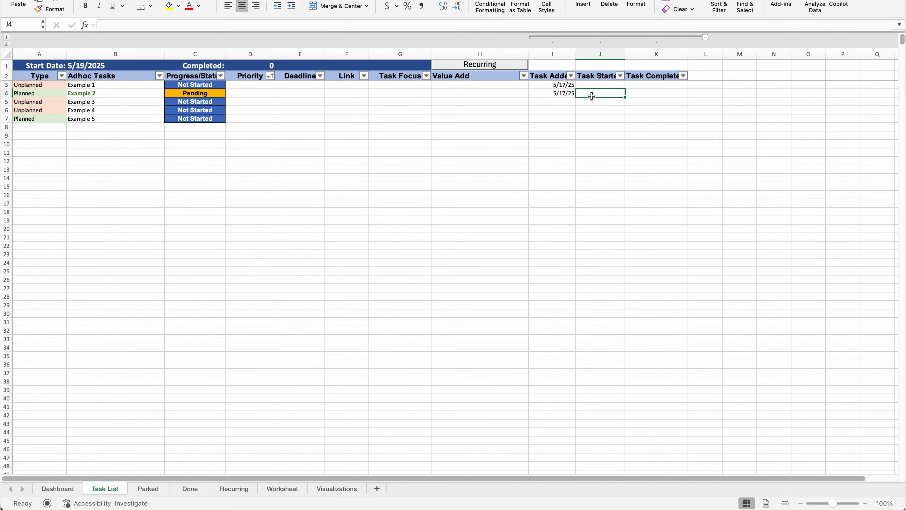
click(208, 95)
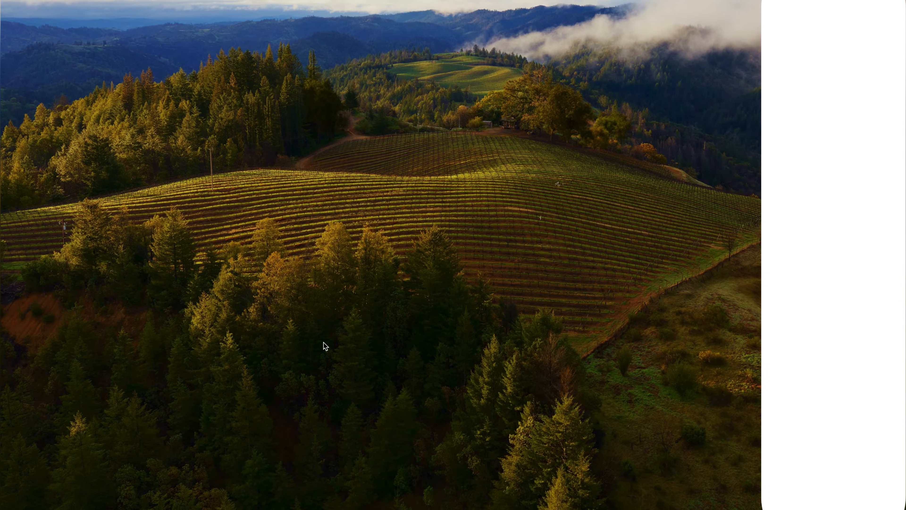
- Restart Excel with the workbook's macros enabled and reapply the Pending status to Example 2, checking its Task Started timestamp
right_click(526, 488)
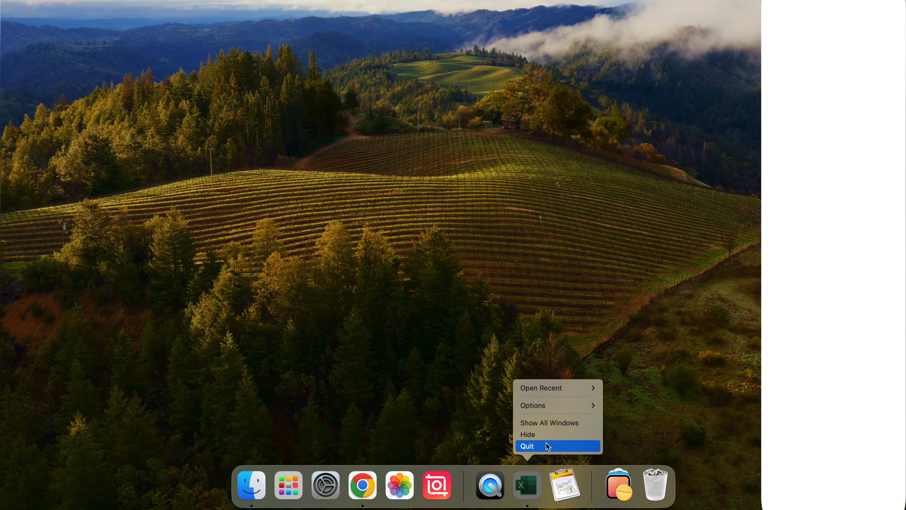
click(484, 202)
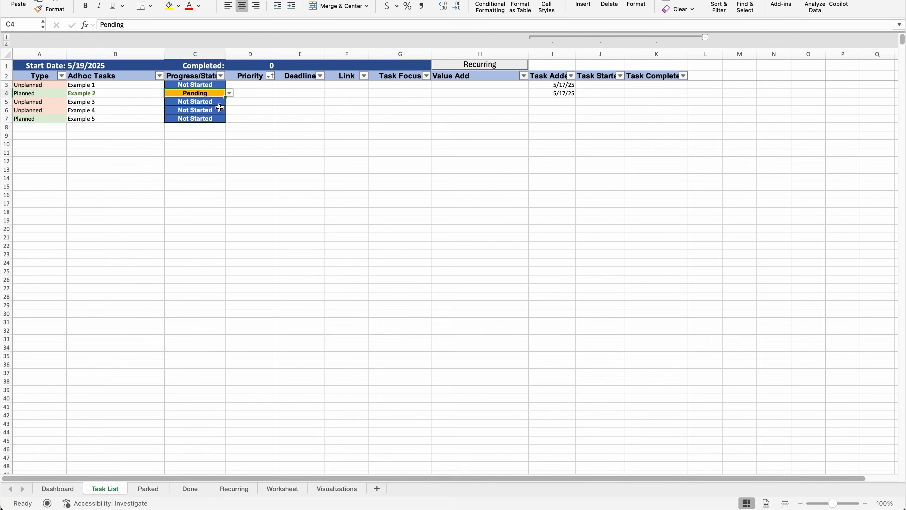
click(229, 92)
click(202, 112)
click(618, 95)
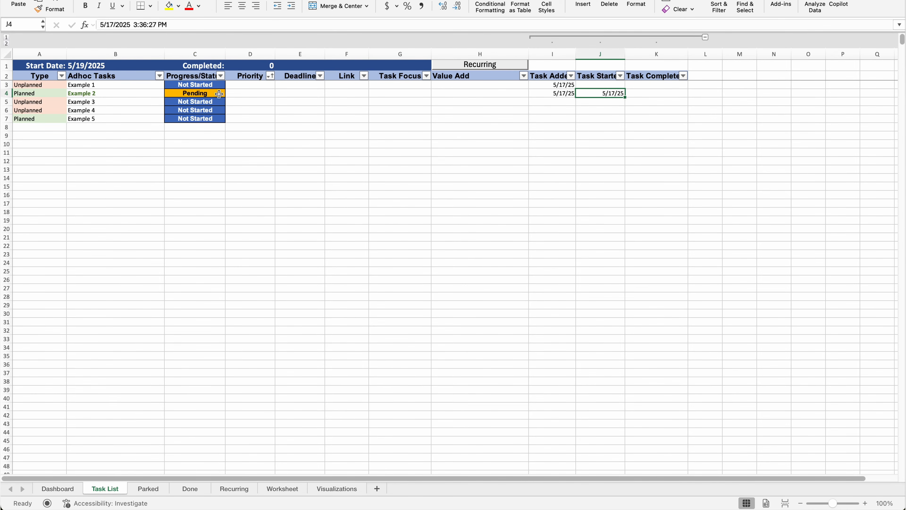
- Set the Priority of Example 1 to 2 - Top and of Example 2 to 4 - Medium
click(249, 84)
click(278, 85)
click(265, 96)
click(279, 85)
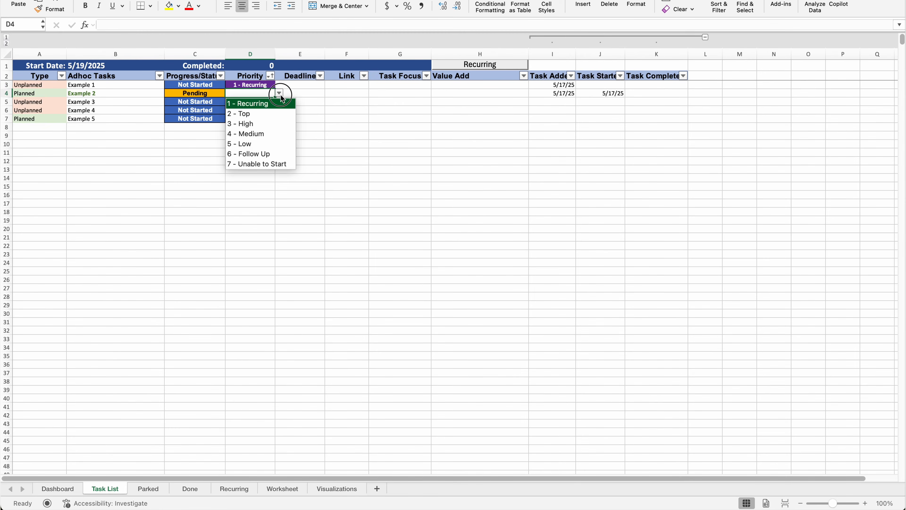
click(275, 96)
click(279, 85)
click(259, 104)
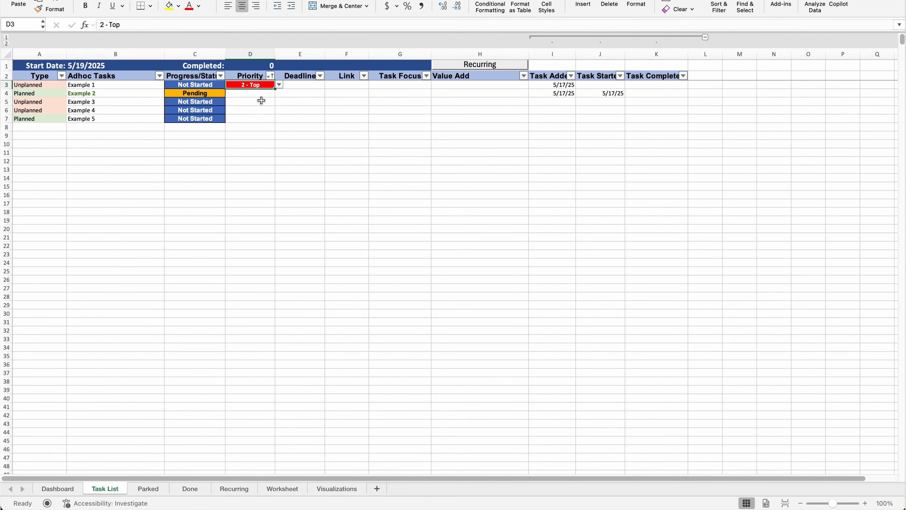
click(271, 93)
click(279, 93)
click(261, 133)
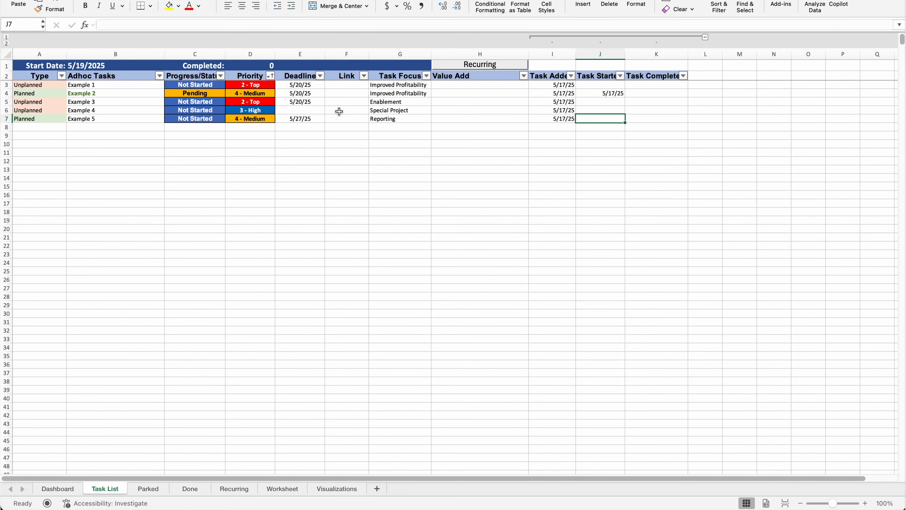
- Go to the Dashboard sheet and examine the Pending Tasks list's priorities, dates and due days and the tasks on the May calendar
click(58, 488)
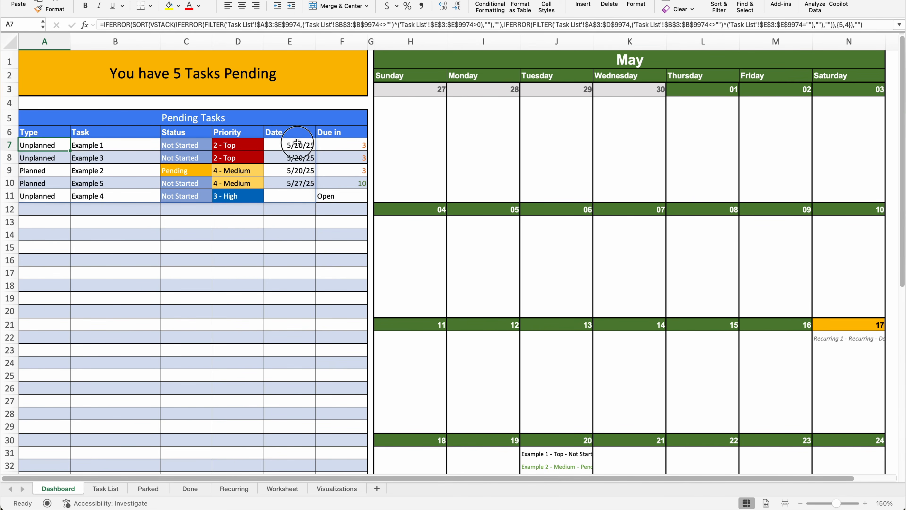
click(248, 145)
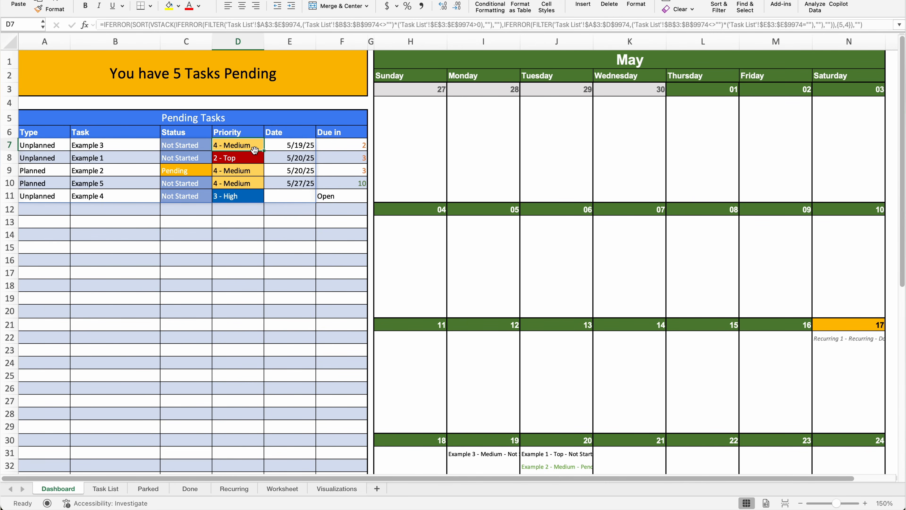
click(303, 144)
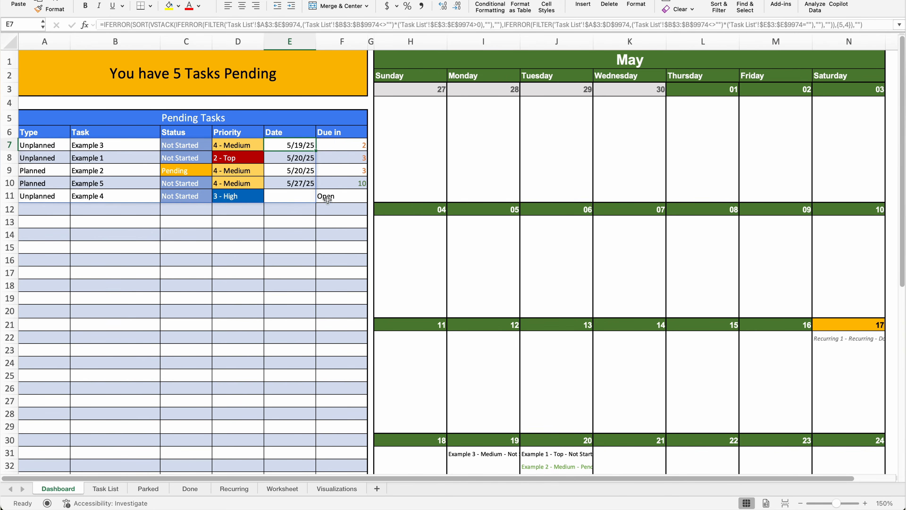
click(313, 198)
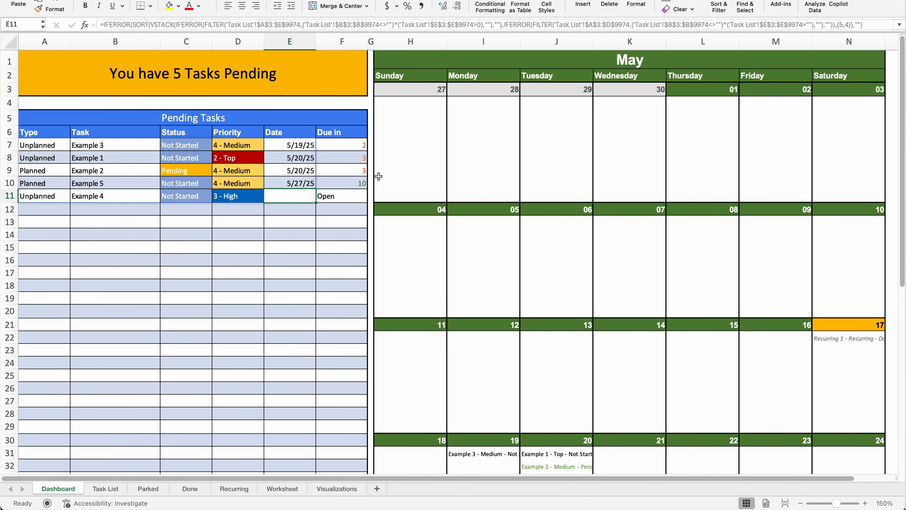
scroll(652, 176, down, 3)
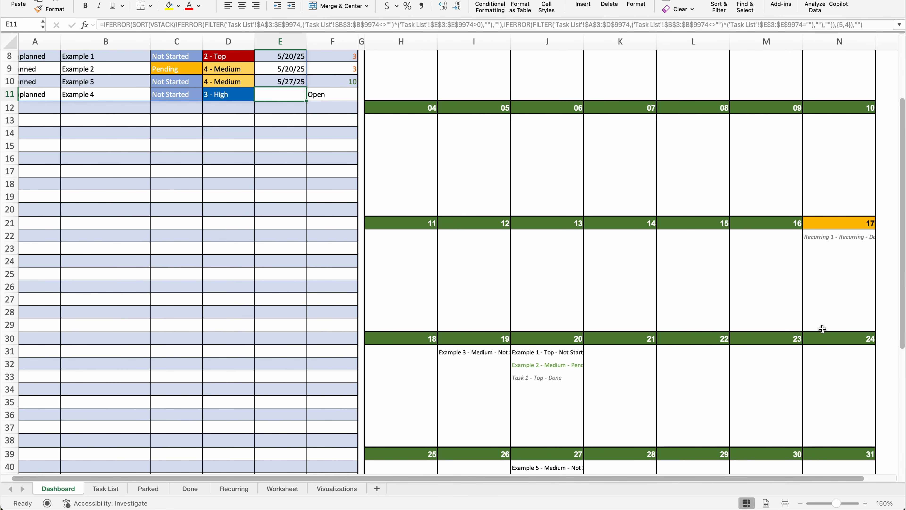
scroll(755, 381, down, 1)
scroll(756, 383, down, 2)
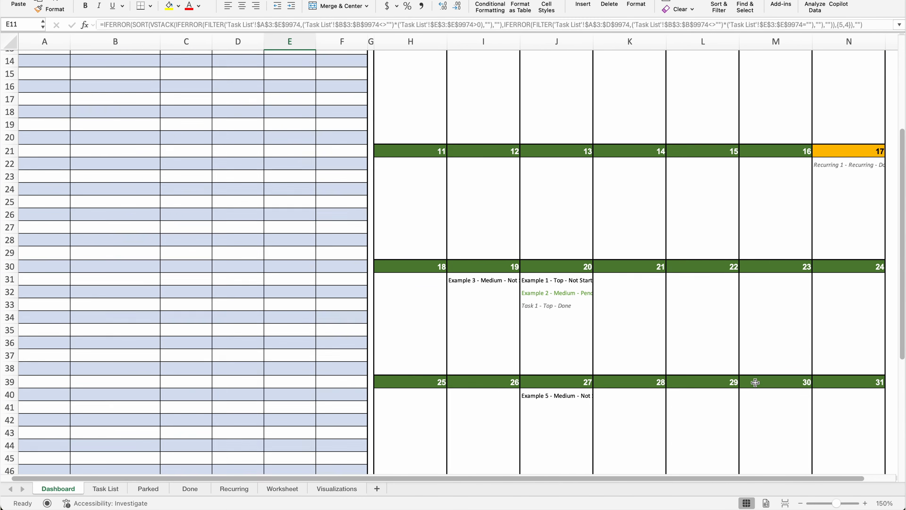
scroll(755, 382, up, 1)
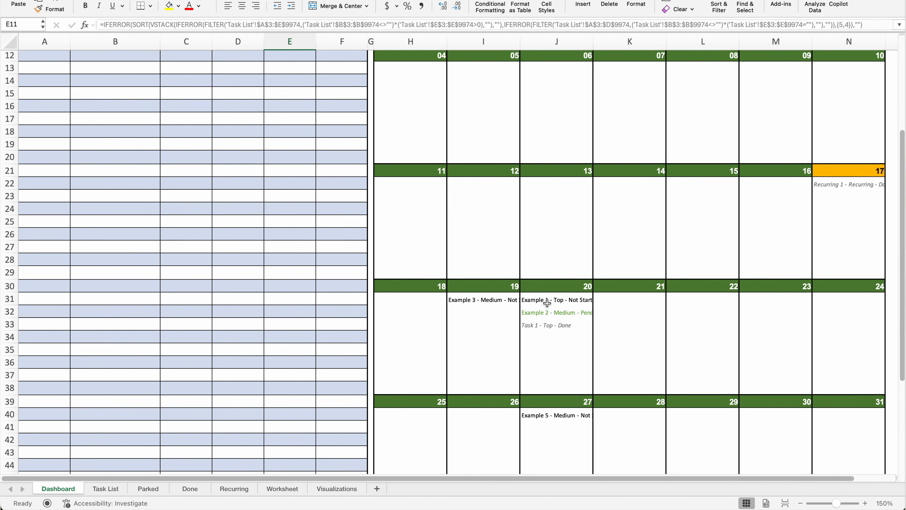
scroll(547, 303, down, 1)
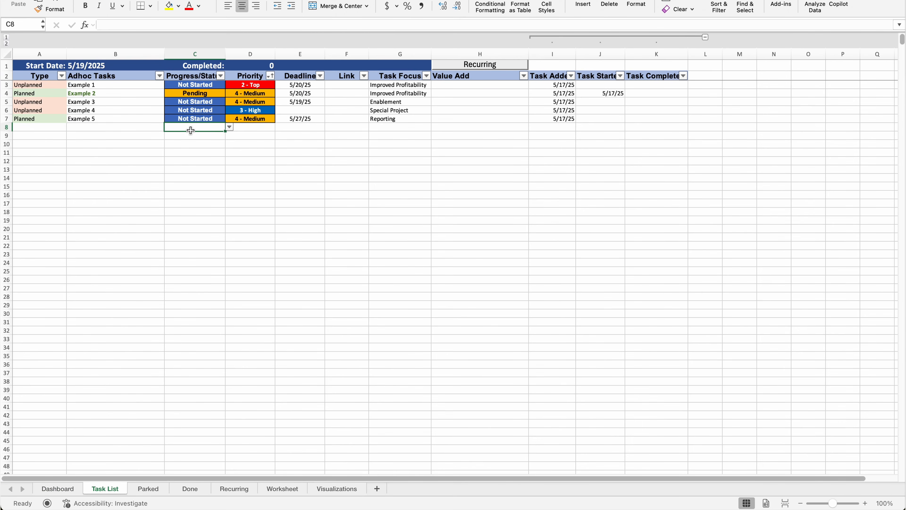
- Set Example 5's Progress/Status on the Task List sheet to Parked
key(Up)
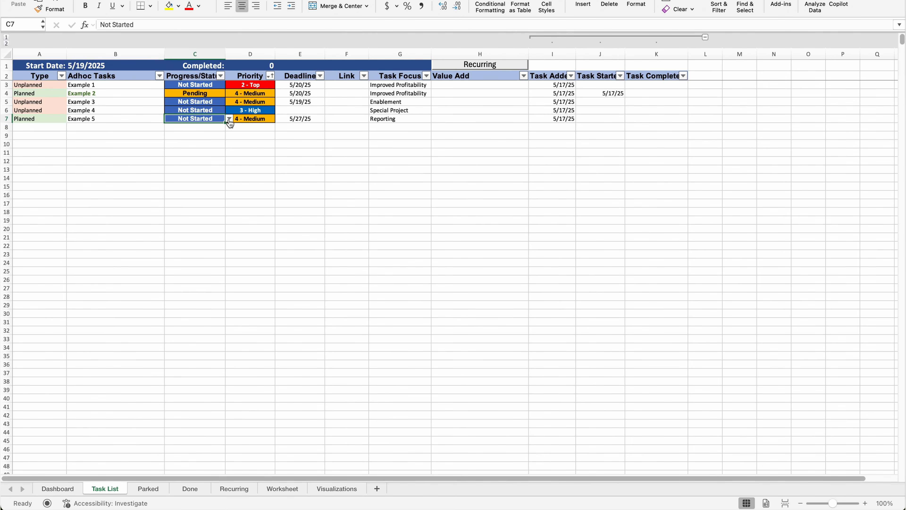
click(229, 120)
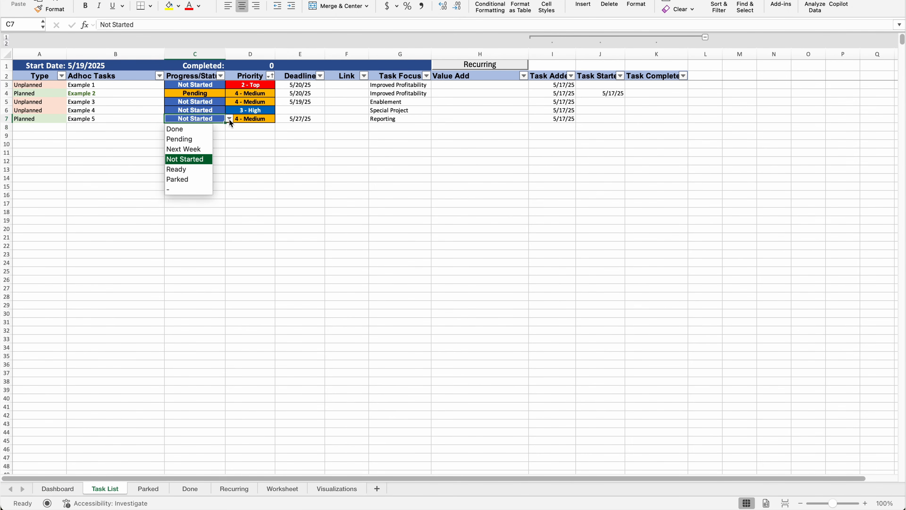
click(195, 180)
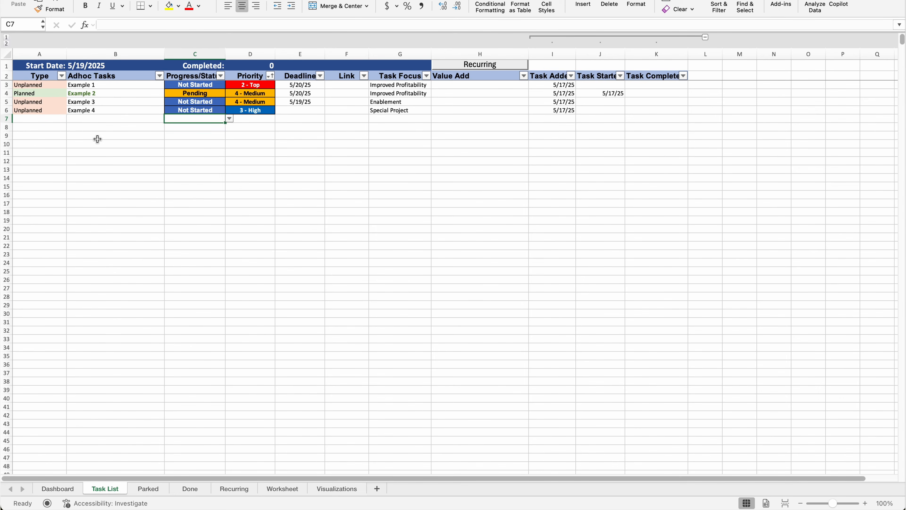
- On the Parked sheet, set Example 5's Progress/Status to Ready
click(147, 488)
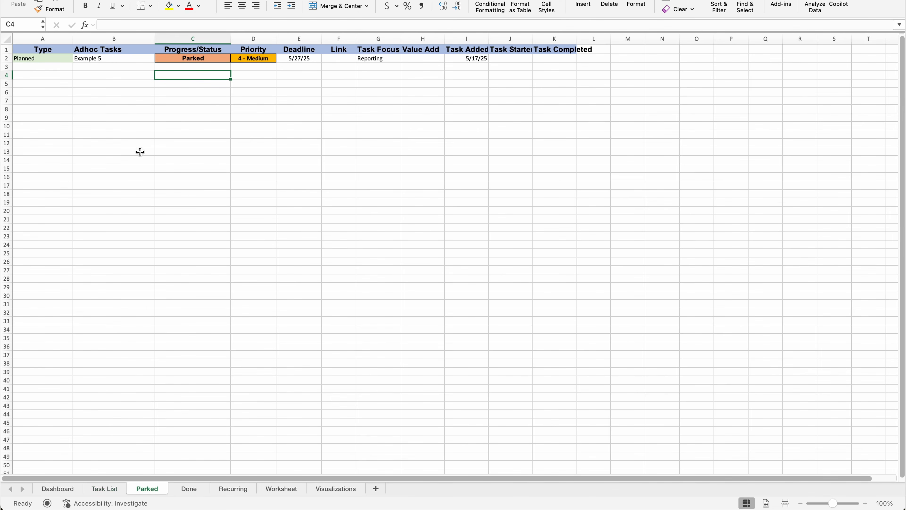
click(221, 58)
click(234, 58)
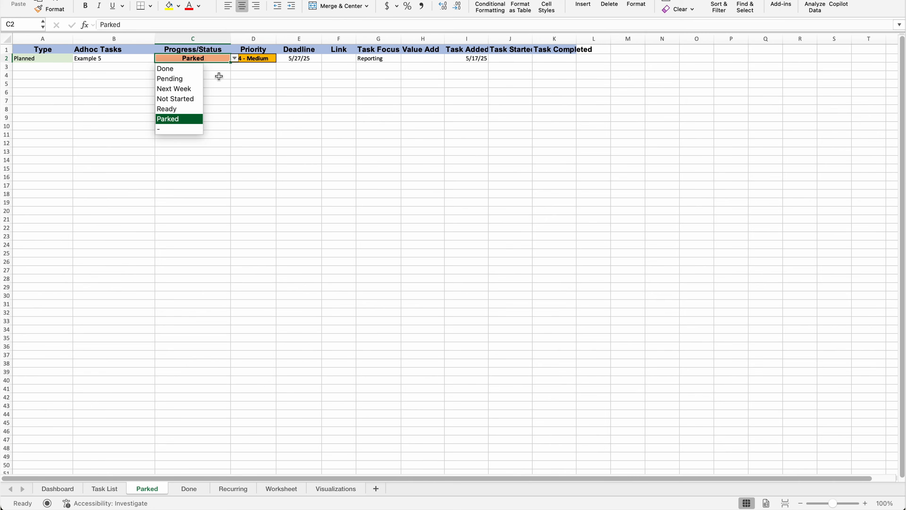
click(191, 114)
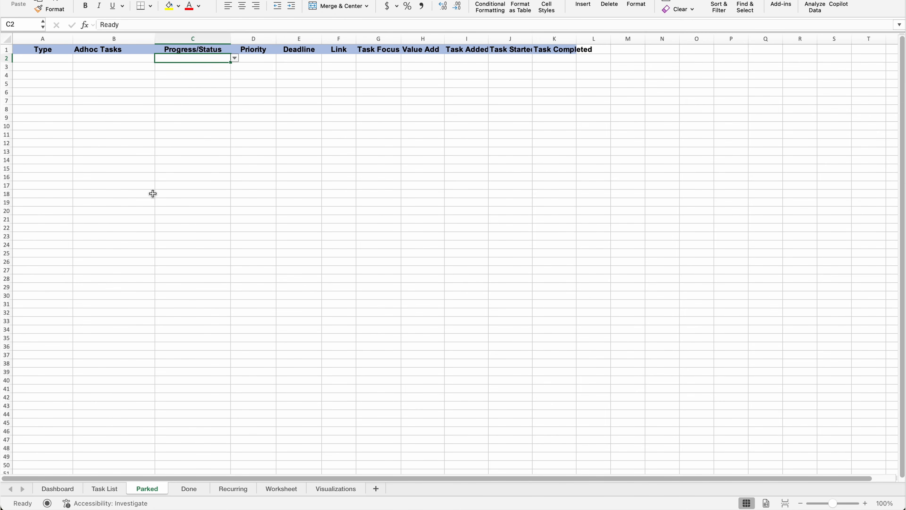
- On the Task List sheet, set Example 5's Progress/Status to Pending and then to Done
click(111, 486)
click(229, 118)
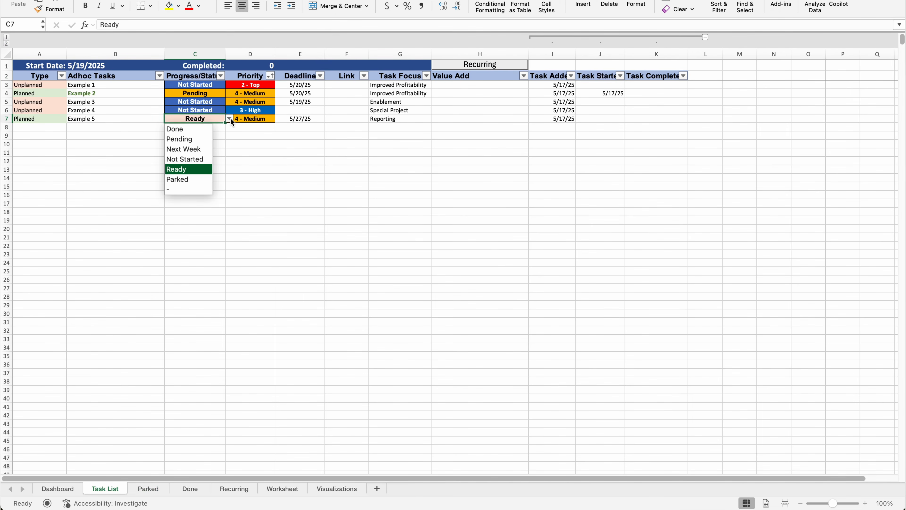
click(206, 141)
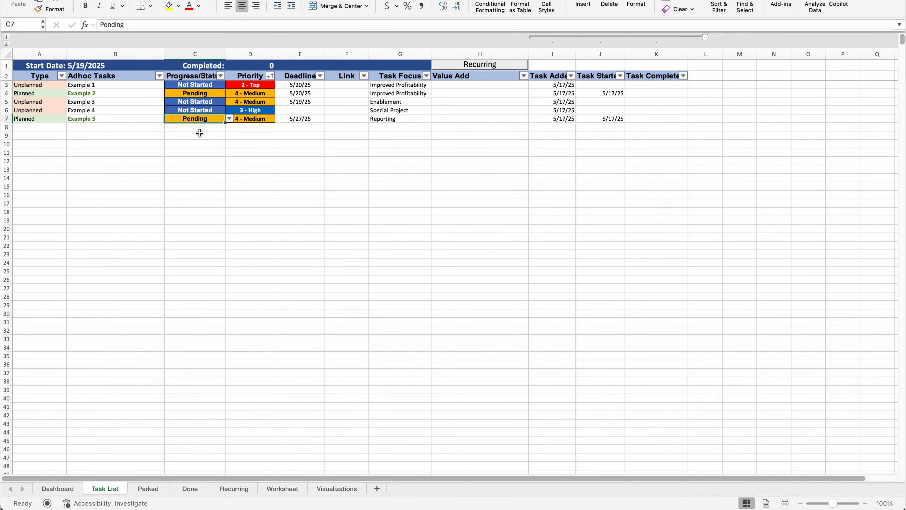
click(229, 118)
click(210, 127)
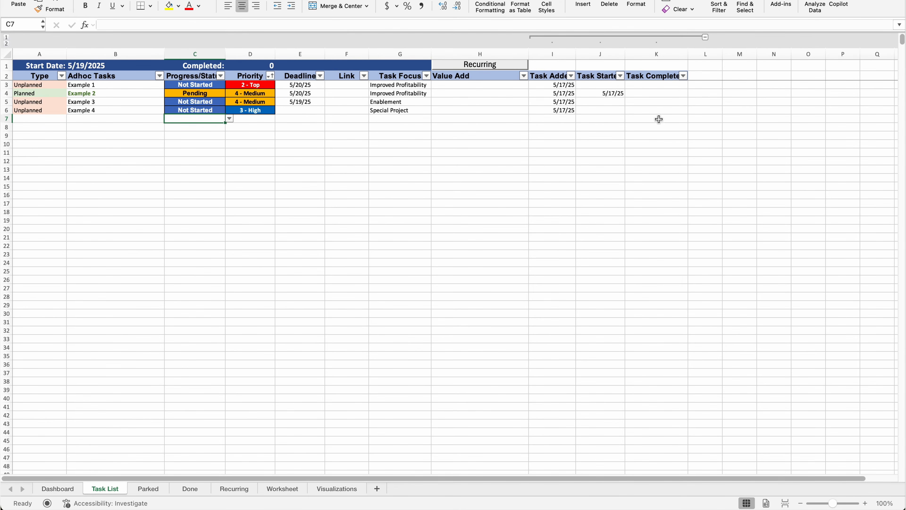
- Check Example 5's Met Deadline? and Start Week entries on the Done sheet
click(189, 490)
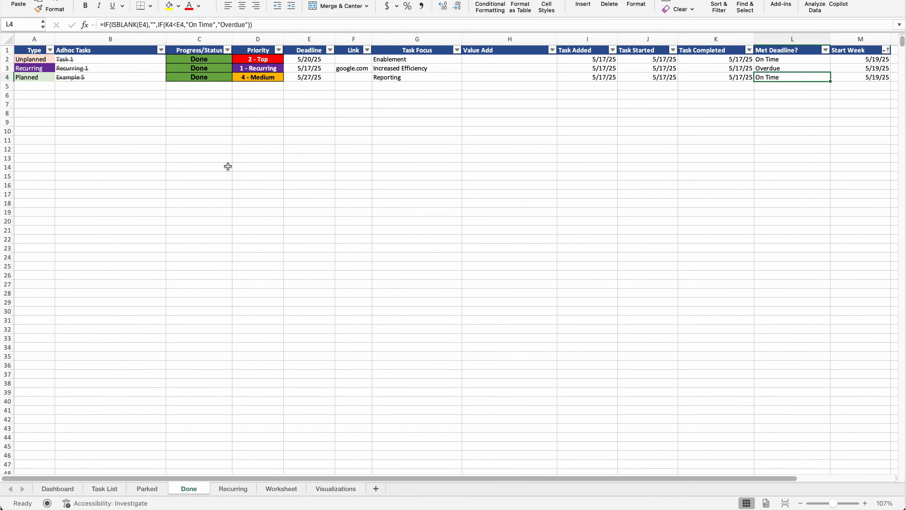
scroll(102, 92, right, 1)
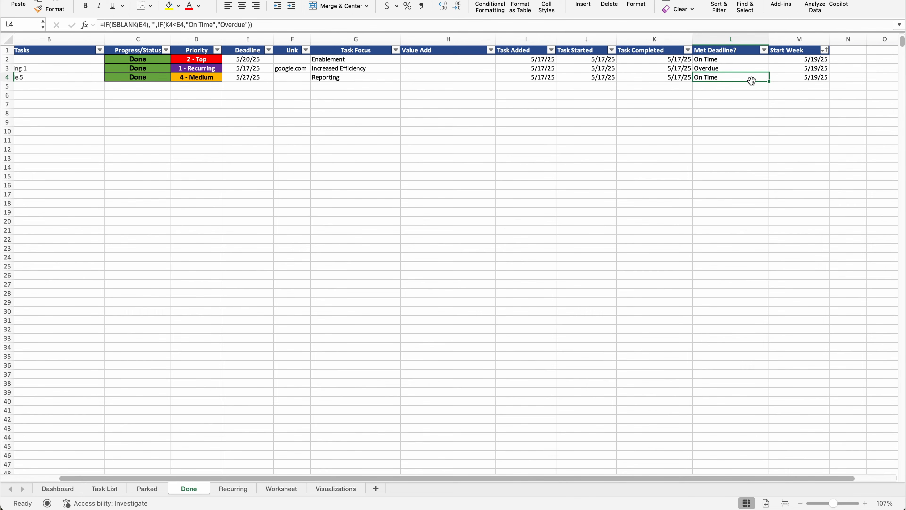
click(803, 80)
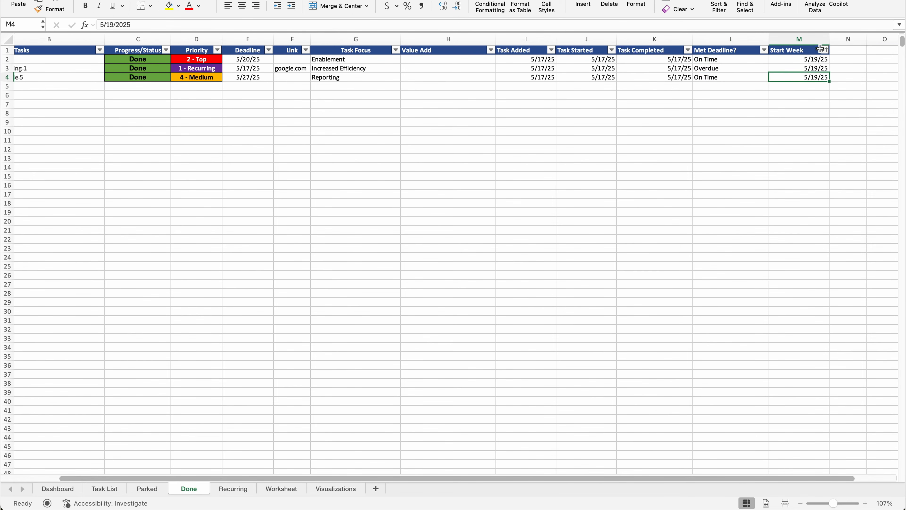
- Set the Start Date on the Task List sheet to 5/12/2025
click(113, 488)
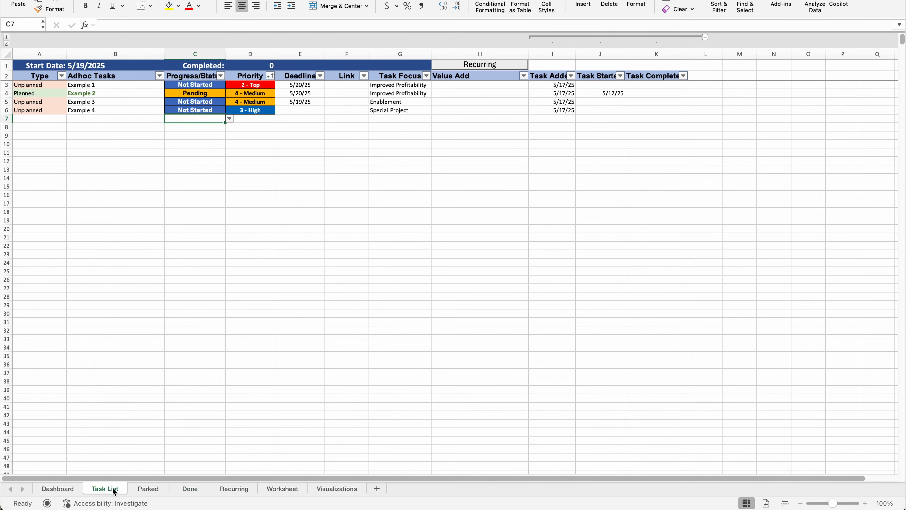
click(131, 66)
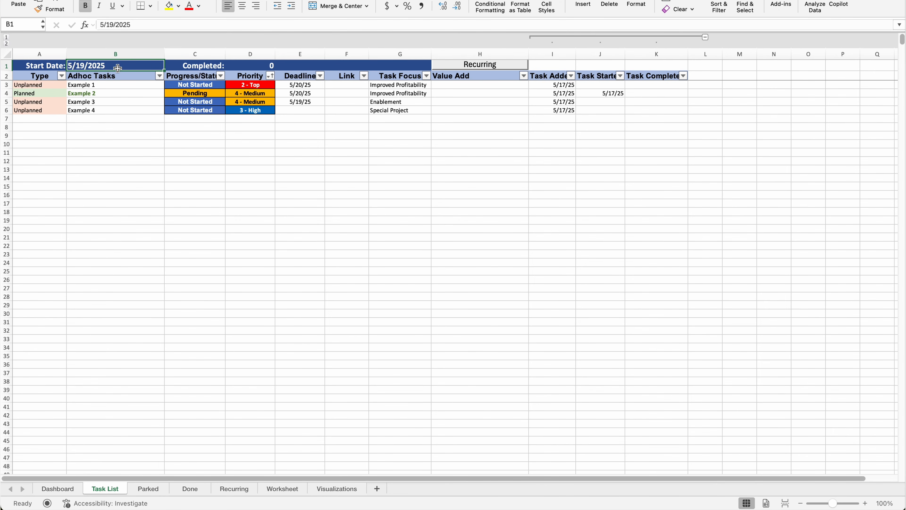
click(114, 22)
key(BackSpace)
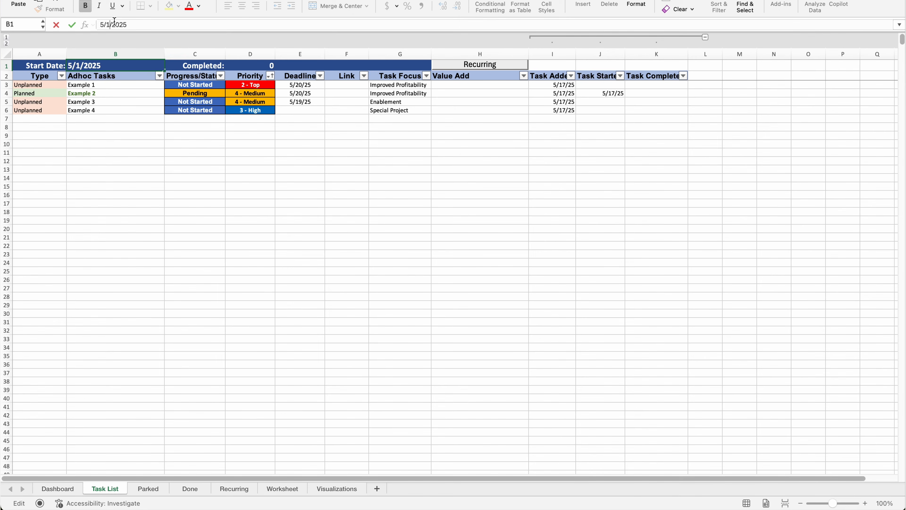
text(2)
key(Return)
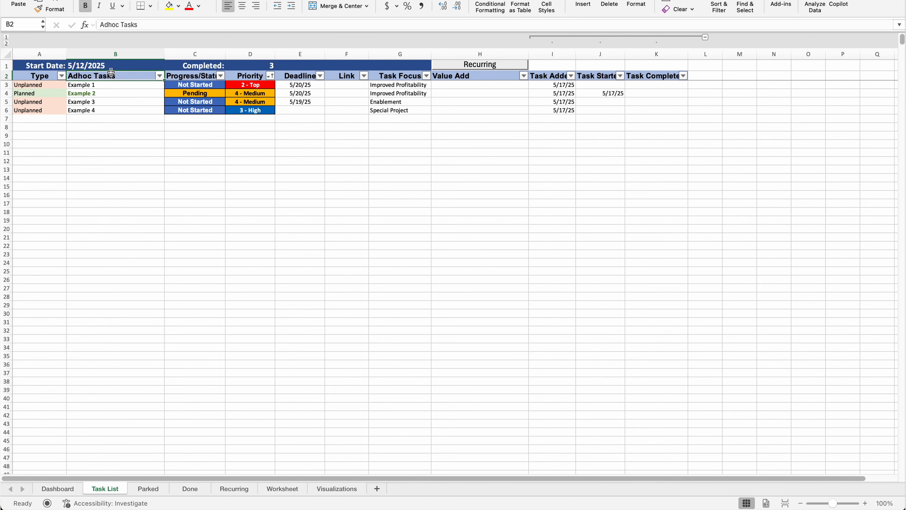
- Examine the Completed count's formula on the Task List sheet and the Task Completed dates on the Done sheet
click(114, 66)
click(268, 66)
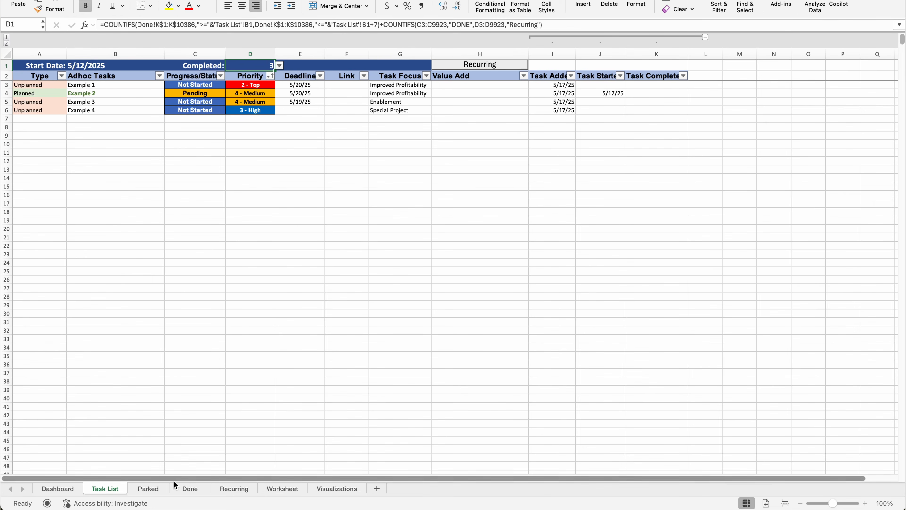
click(184, 487)
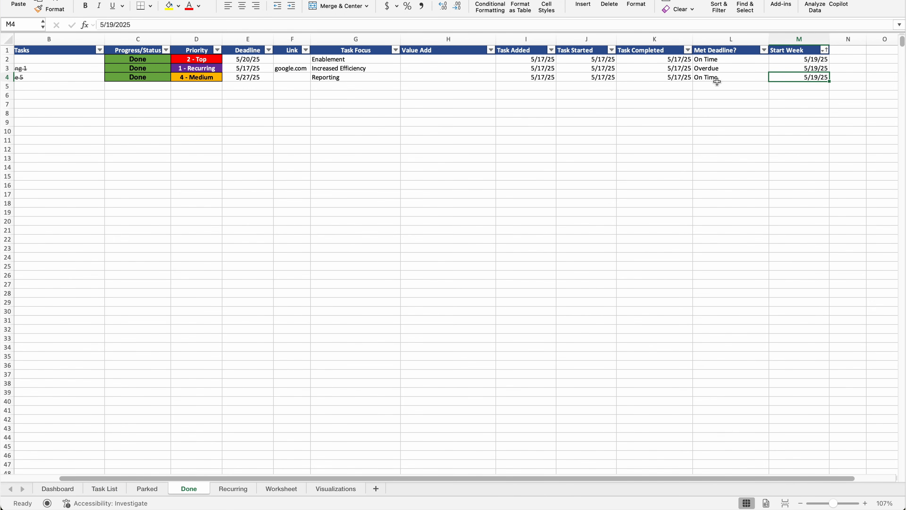
drag(654, 60, 658, 84)
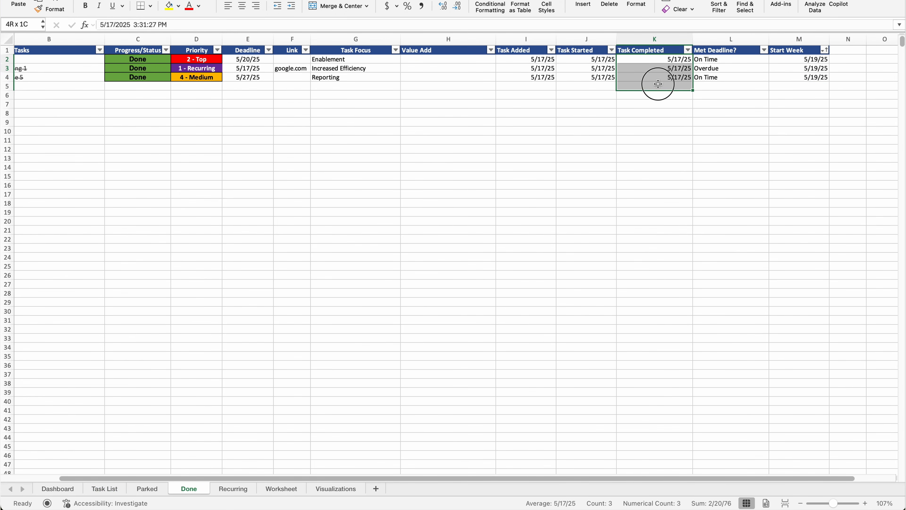
- Return the Task List sheet's Start Date to 5/19/2025
click(104, 488)
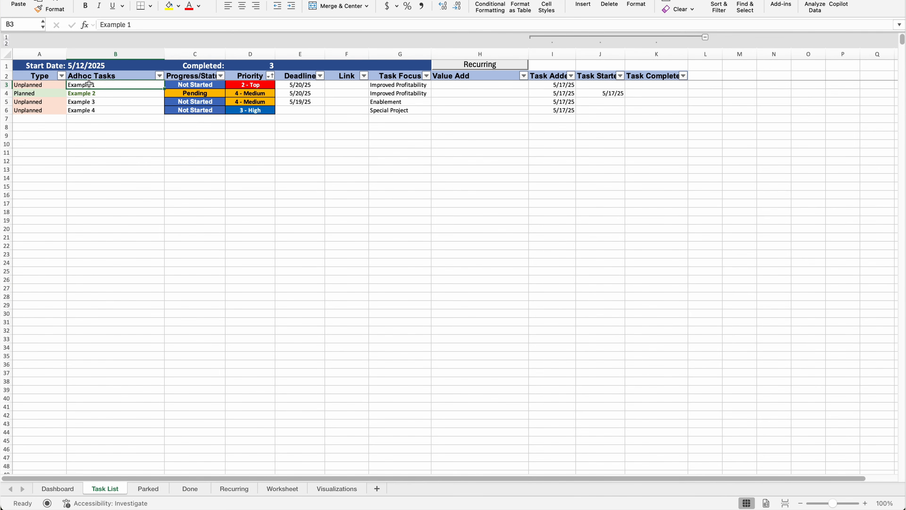
click(89, 66)
click(112, 23)
key(BackSpace)
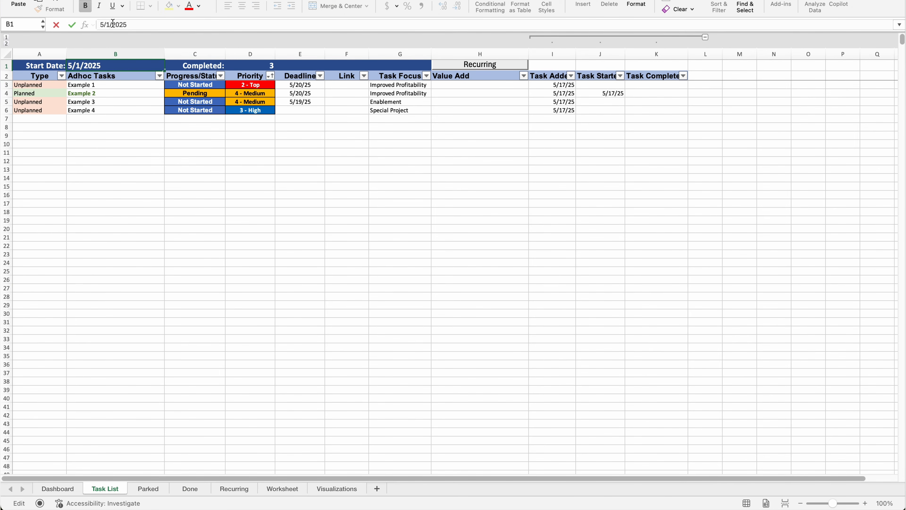
text(9)
key(Return)
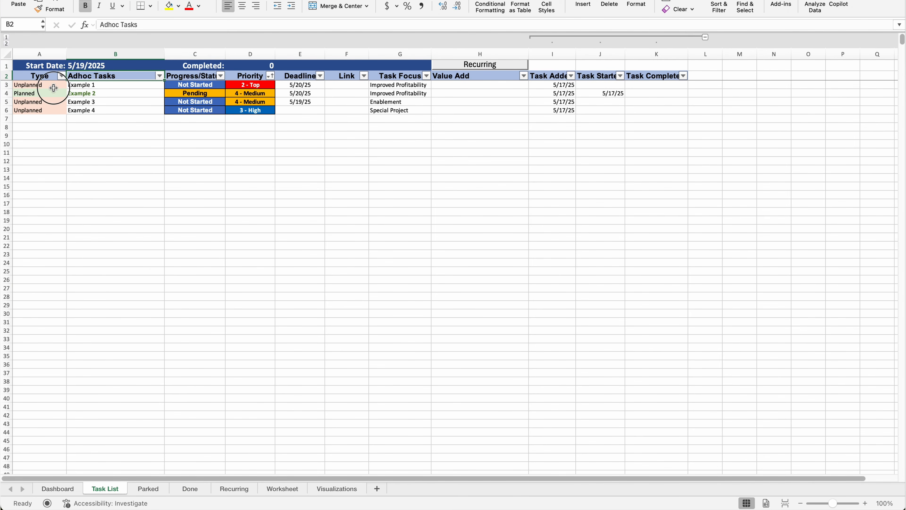
- Set the Type of Example 1 to Planned and fill it down through Example 4
click(54, 88)
click(69, 86)
click(44, 104)
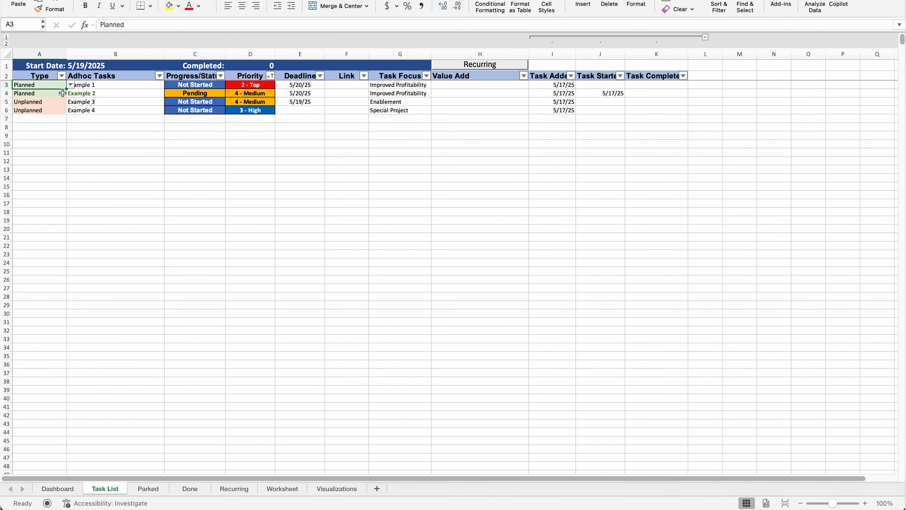
drag(66, 88, 63, 112)
click(124, 120)
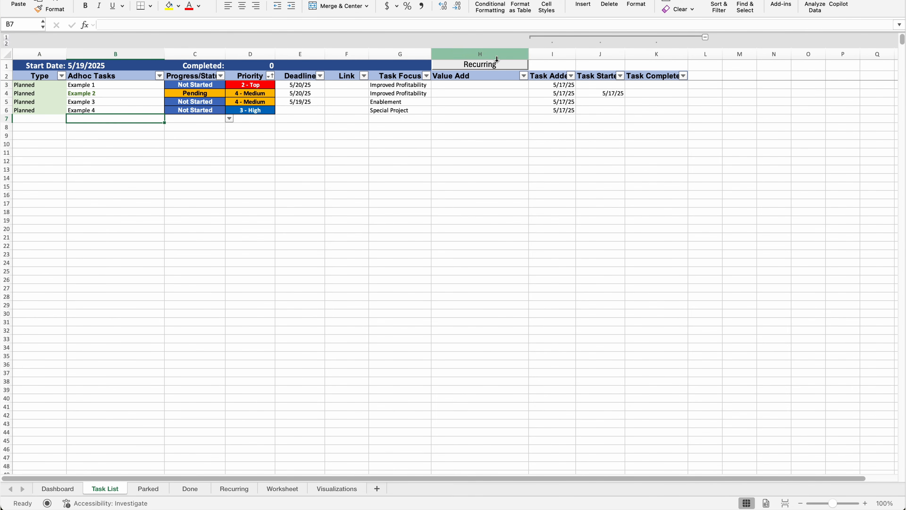
- Run the Recurring macro on the Task List sheet and check the To add column on the Recurring sheet
click(494, 67)
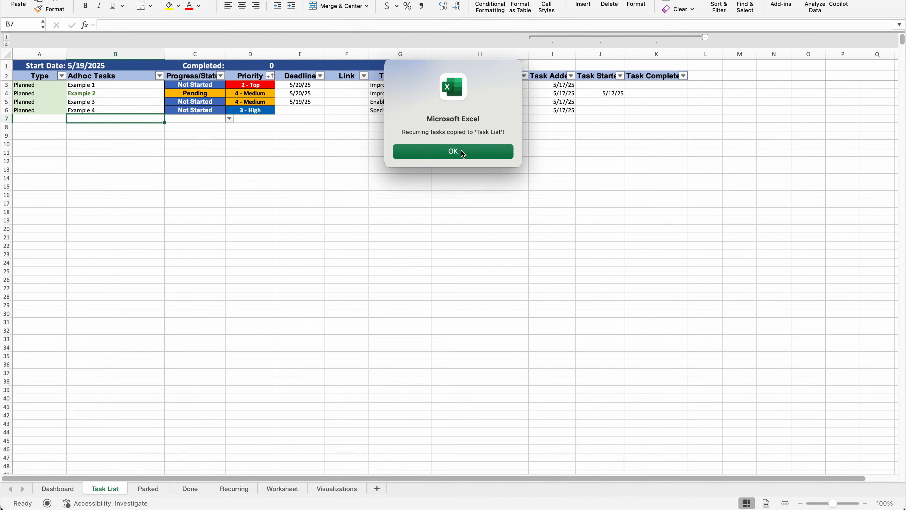
click(463, 153)
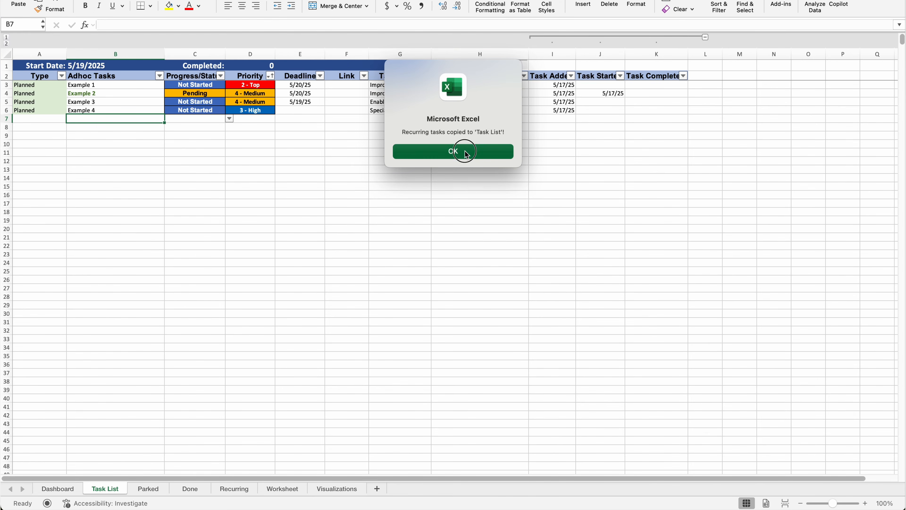
click(229, 488)
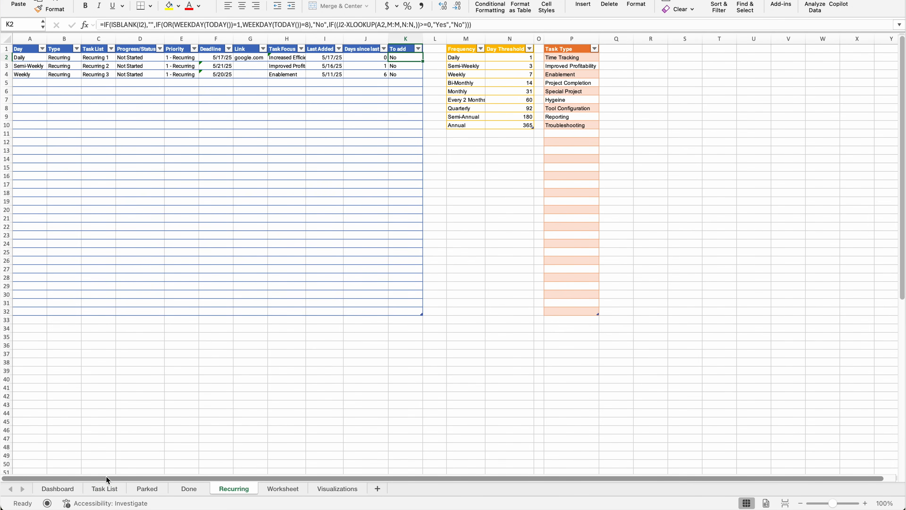
click(105, 488)
click(237, 121)
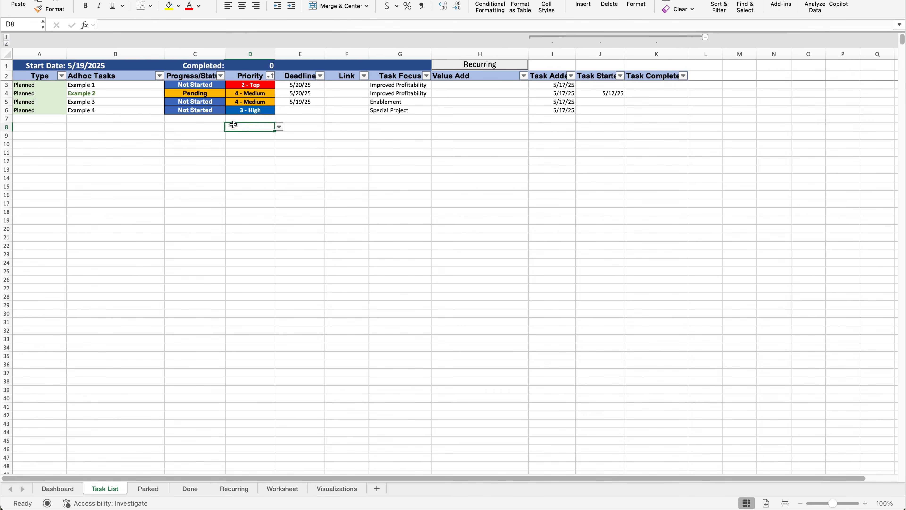